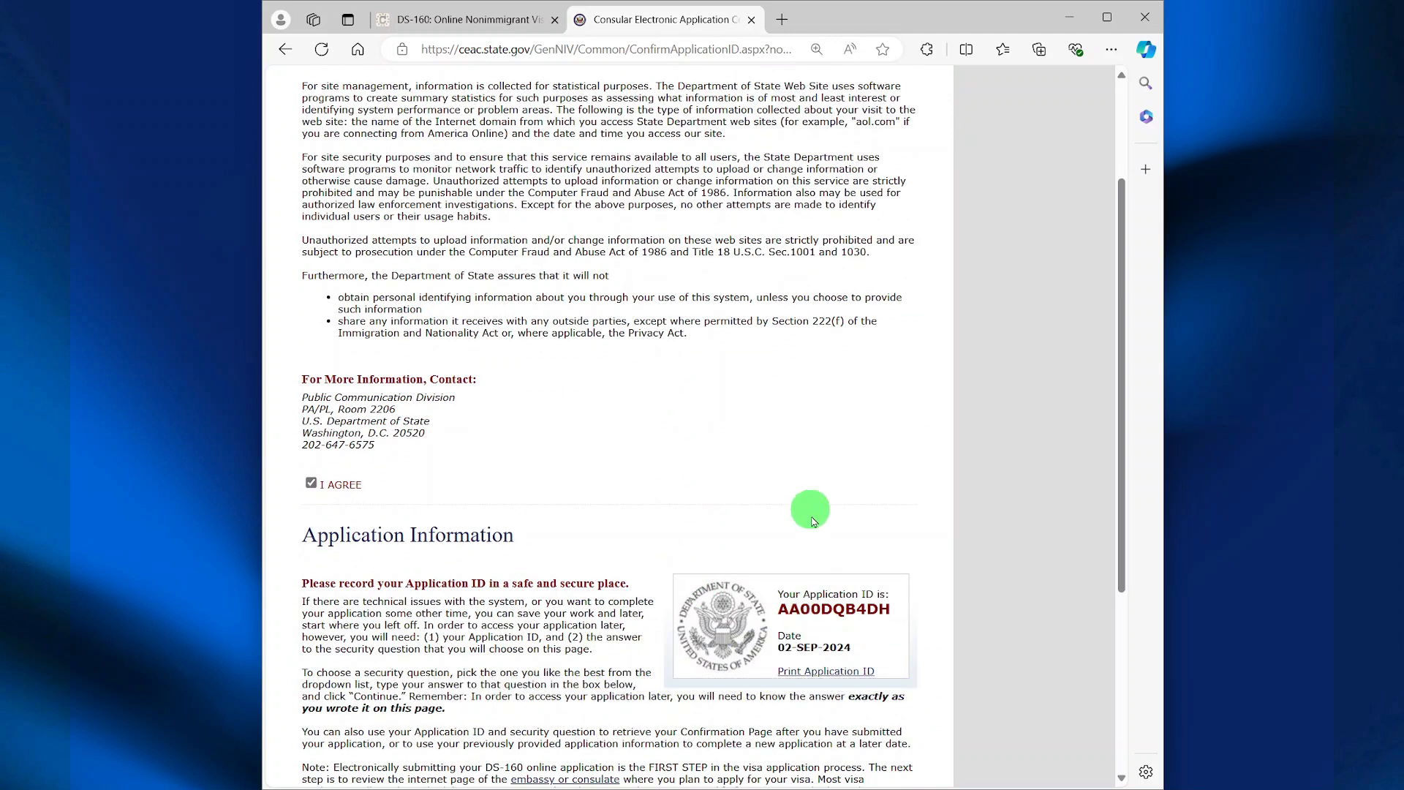
# Open the printable Application ID page, then cancel printing it
pyautogui.click(824, 670)
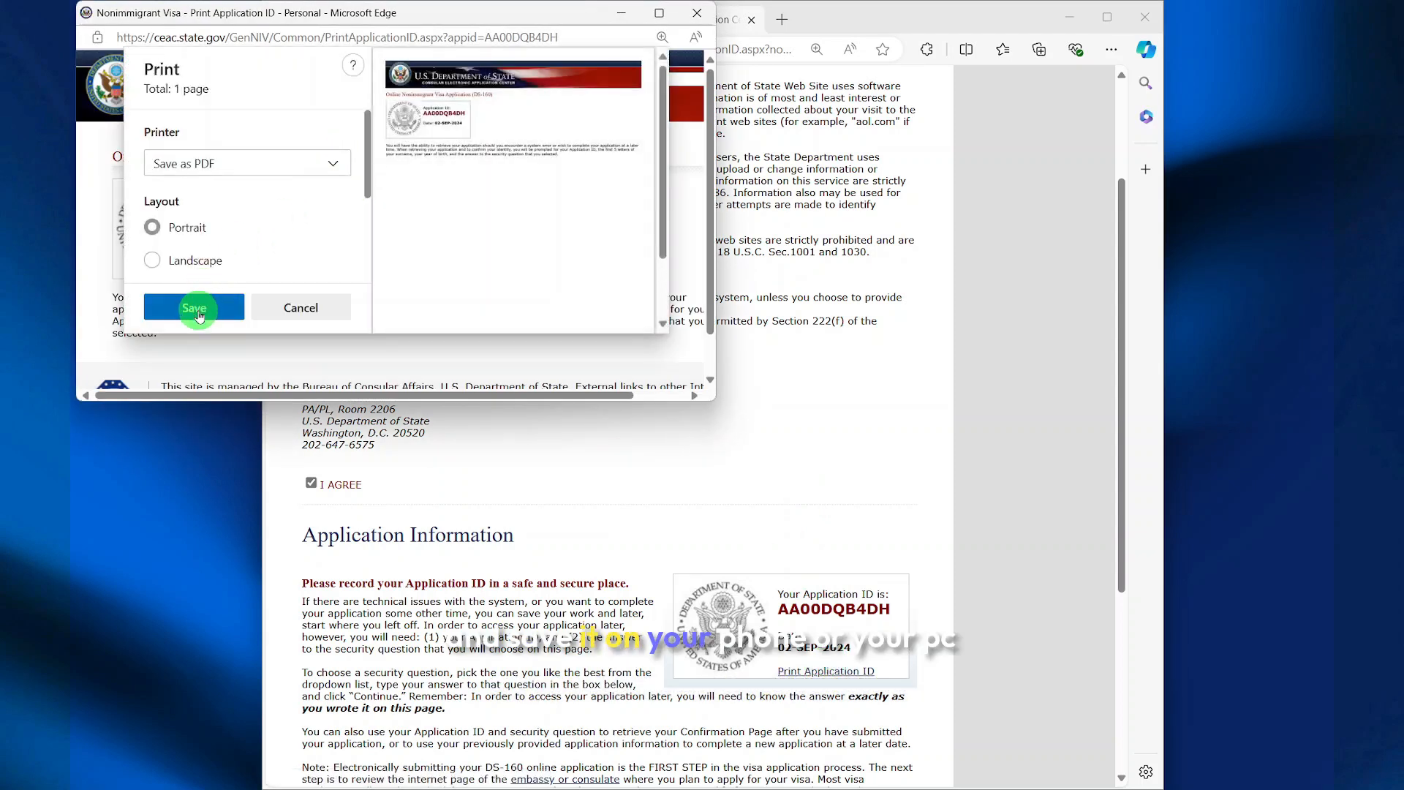
pyautogui.click(301, 307)
pyautogui.scroll(-5, 628, 476)
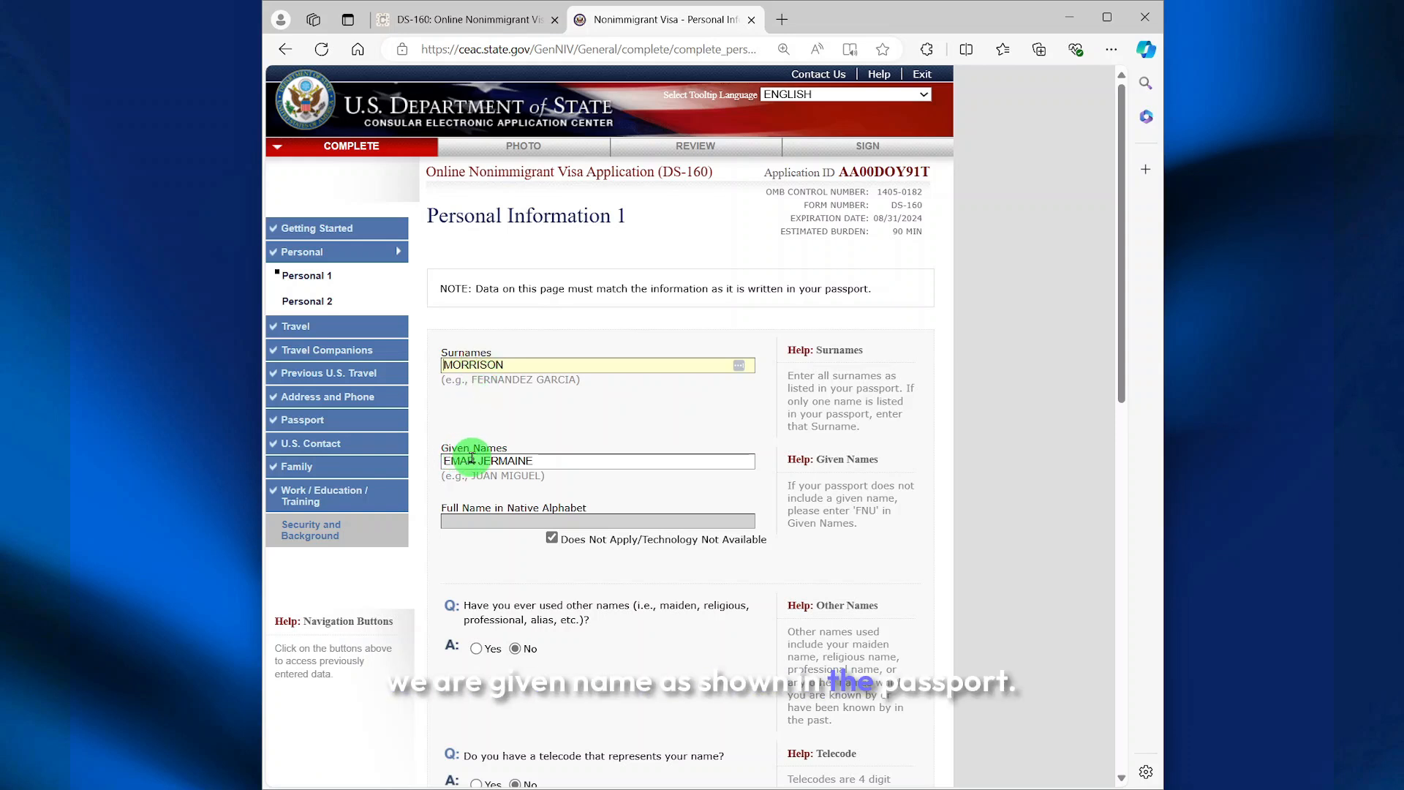
# Review the entered Personal Information 1 answers to the bottom, then continue to Personal Information 2
pyautogui.scroll(-1, 526, 461)
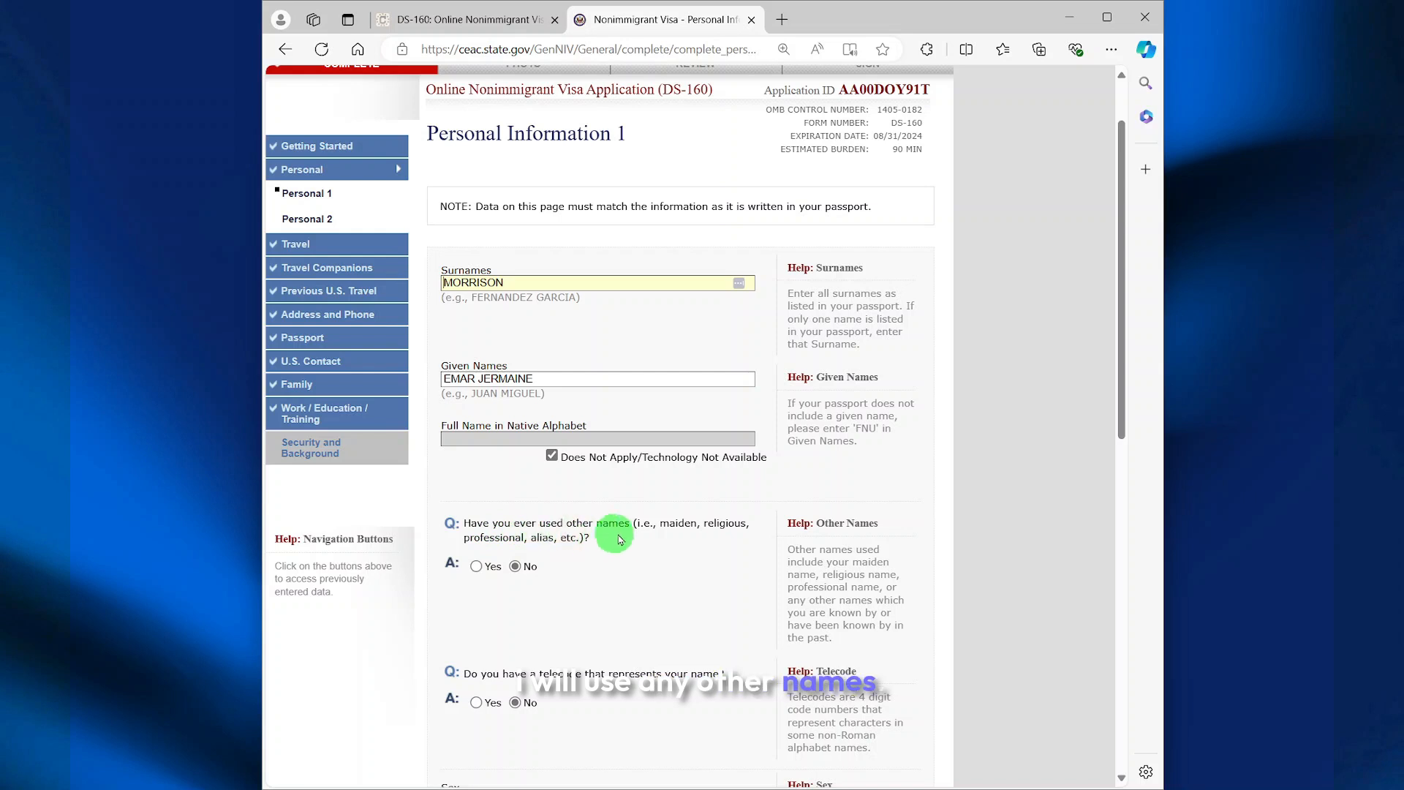
pyautogui.scroll(-2, 526, 568)
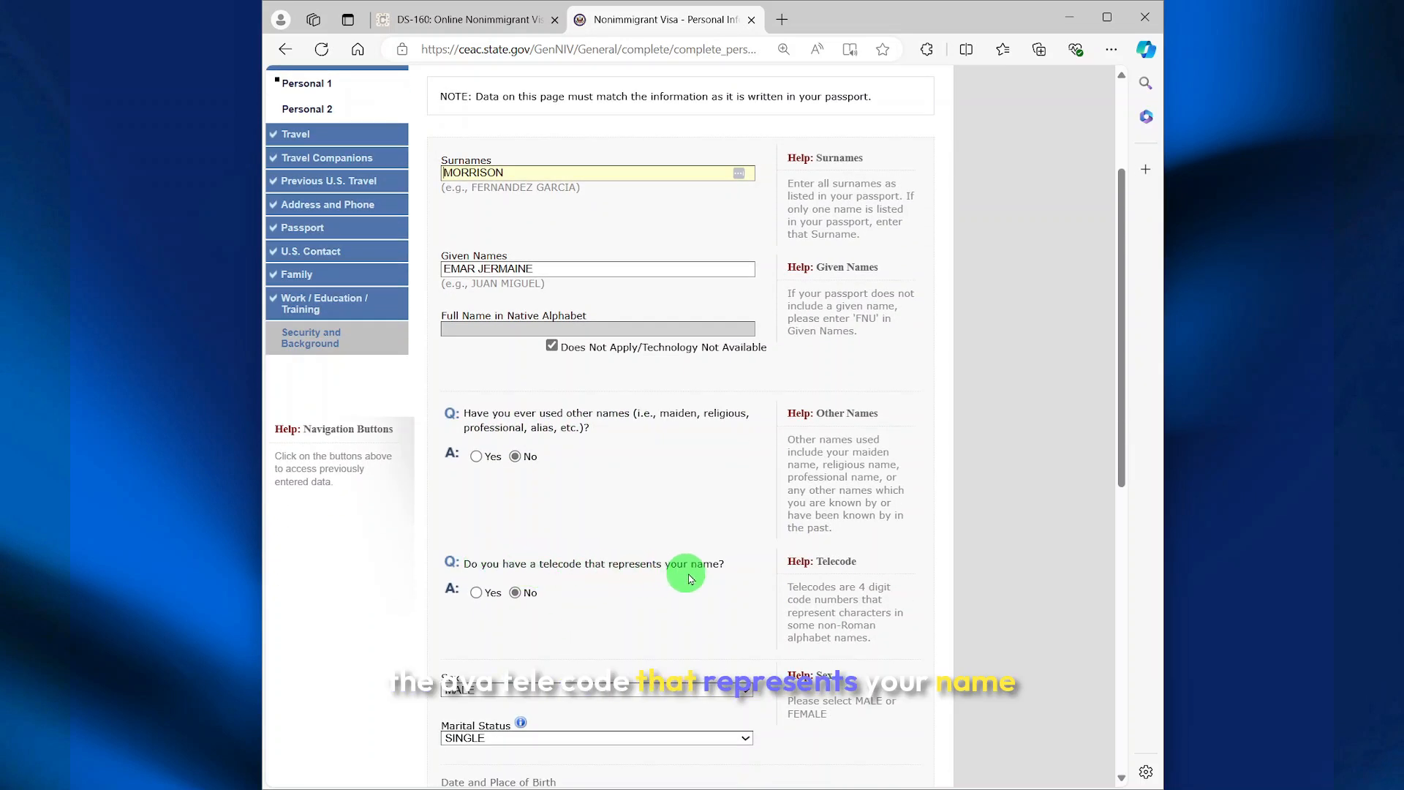
pyautogui.scroll(-2, 585, 592)
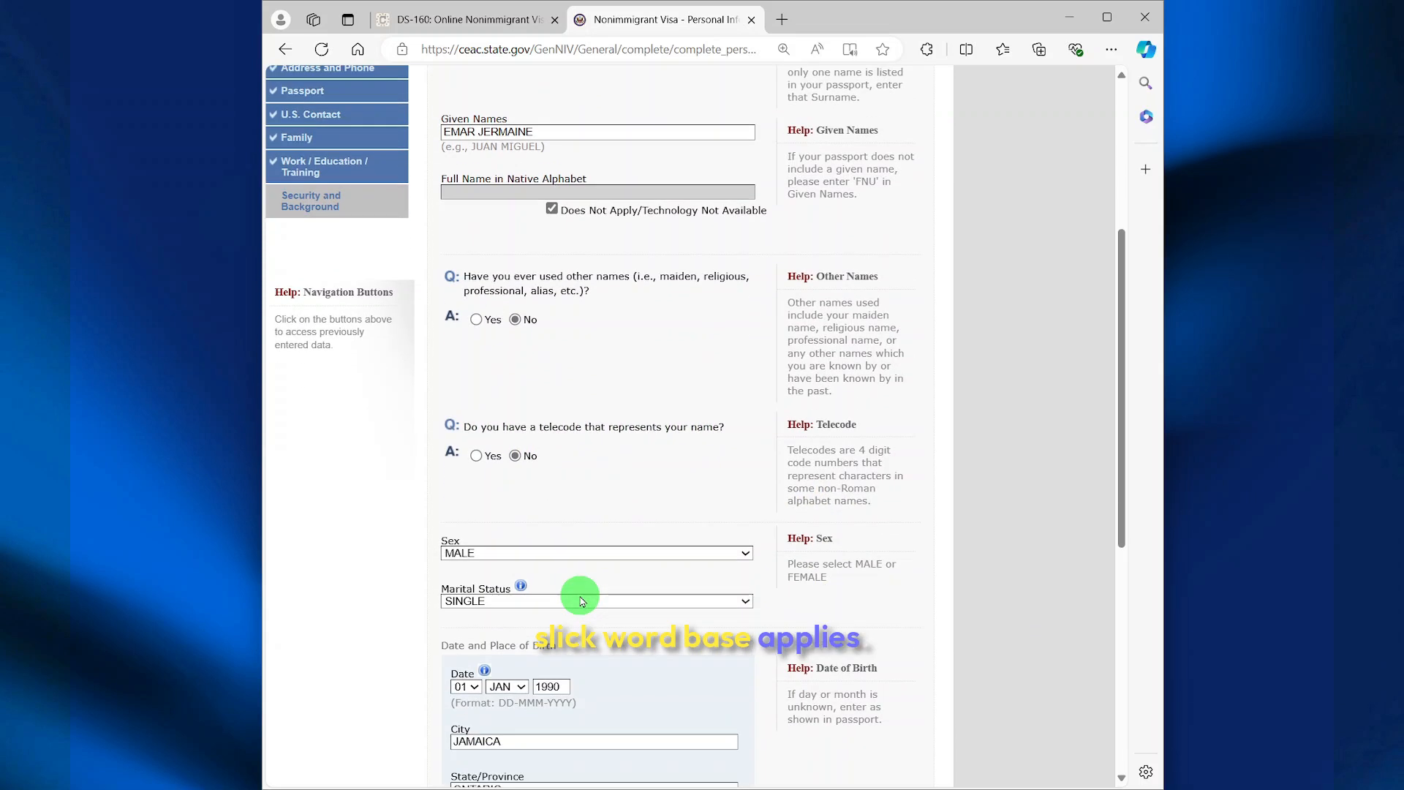
pyautogui.scroll(-1, 564, 556)
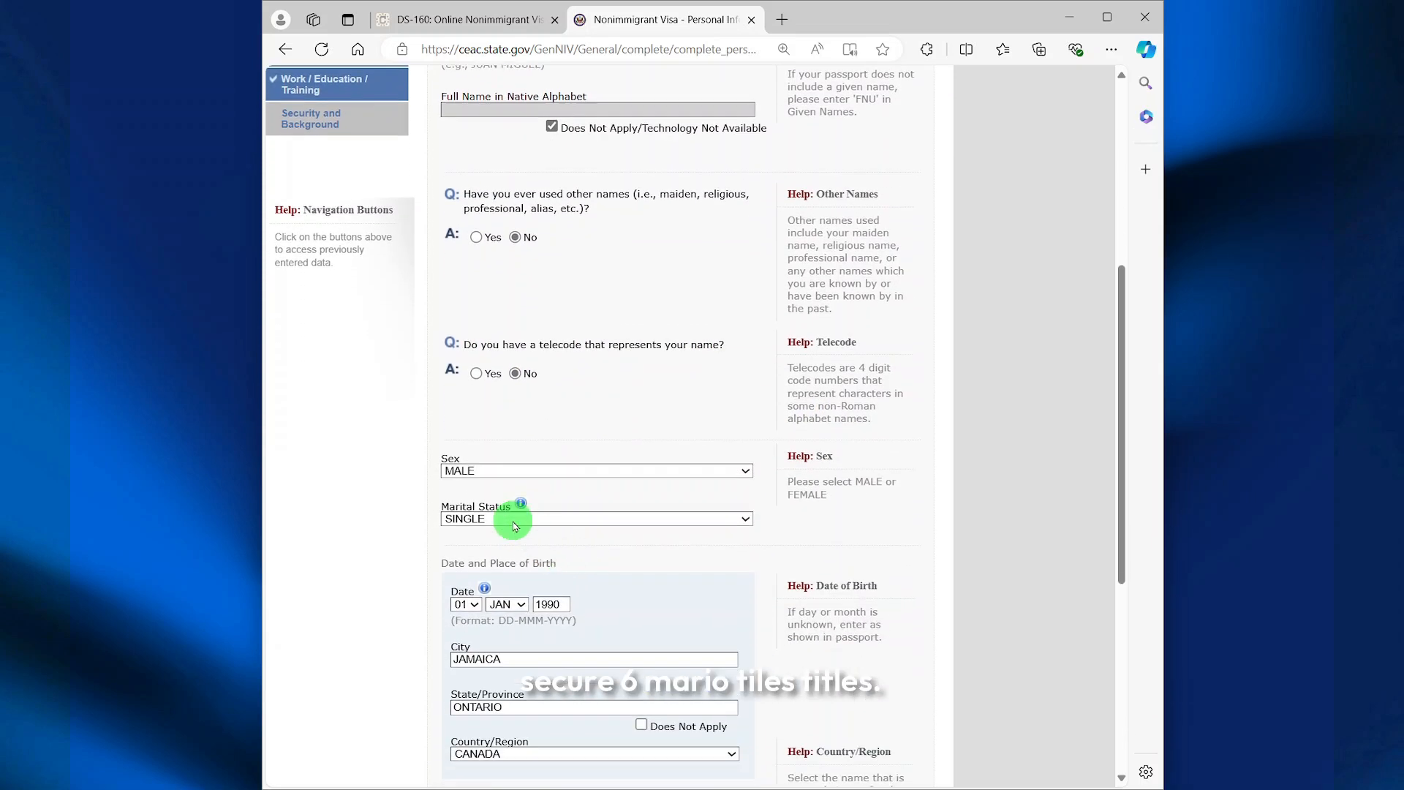
pyautogui.scroll(-1, 522, 528)
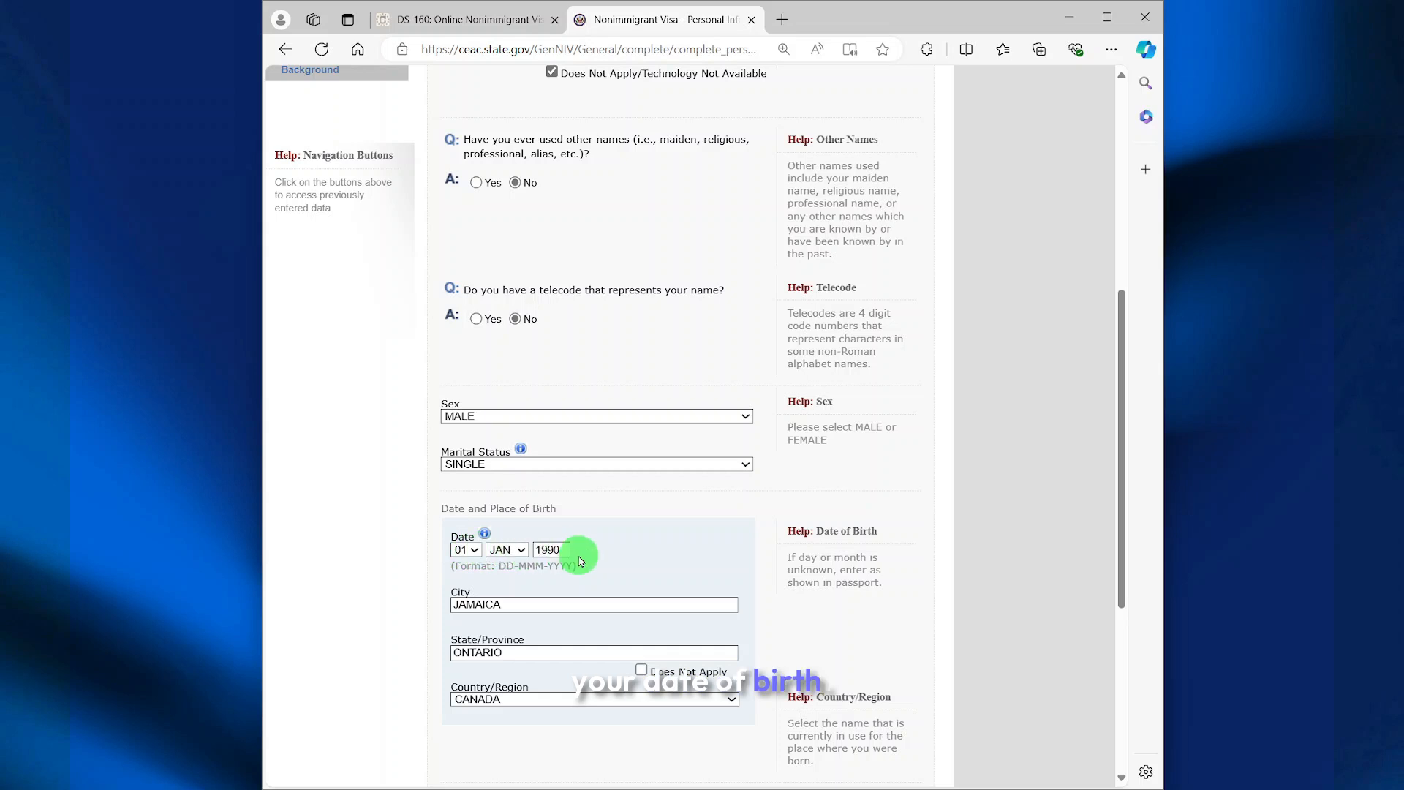
pyautogui.scroll(-5, 581, 561)
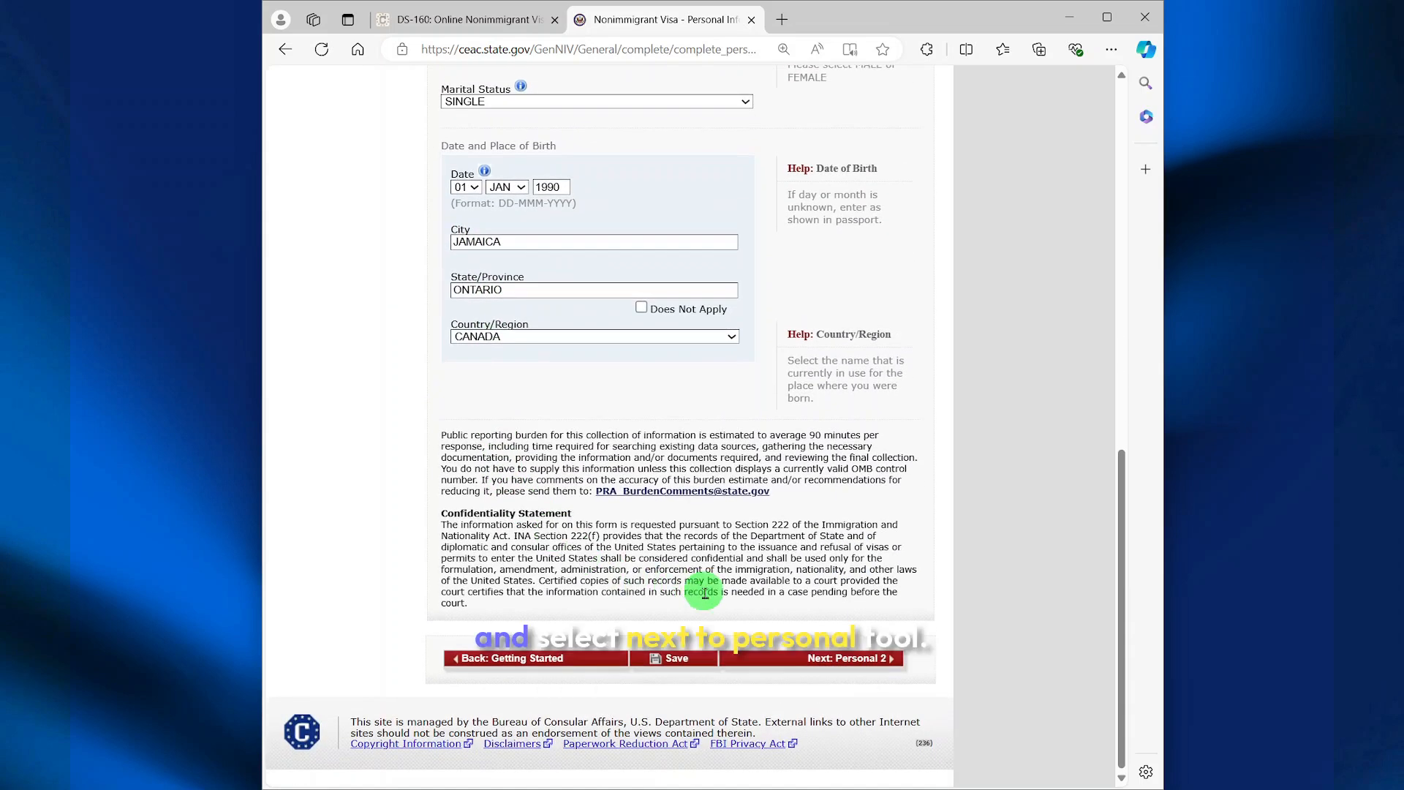
pyautogui.click(798, 659)
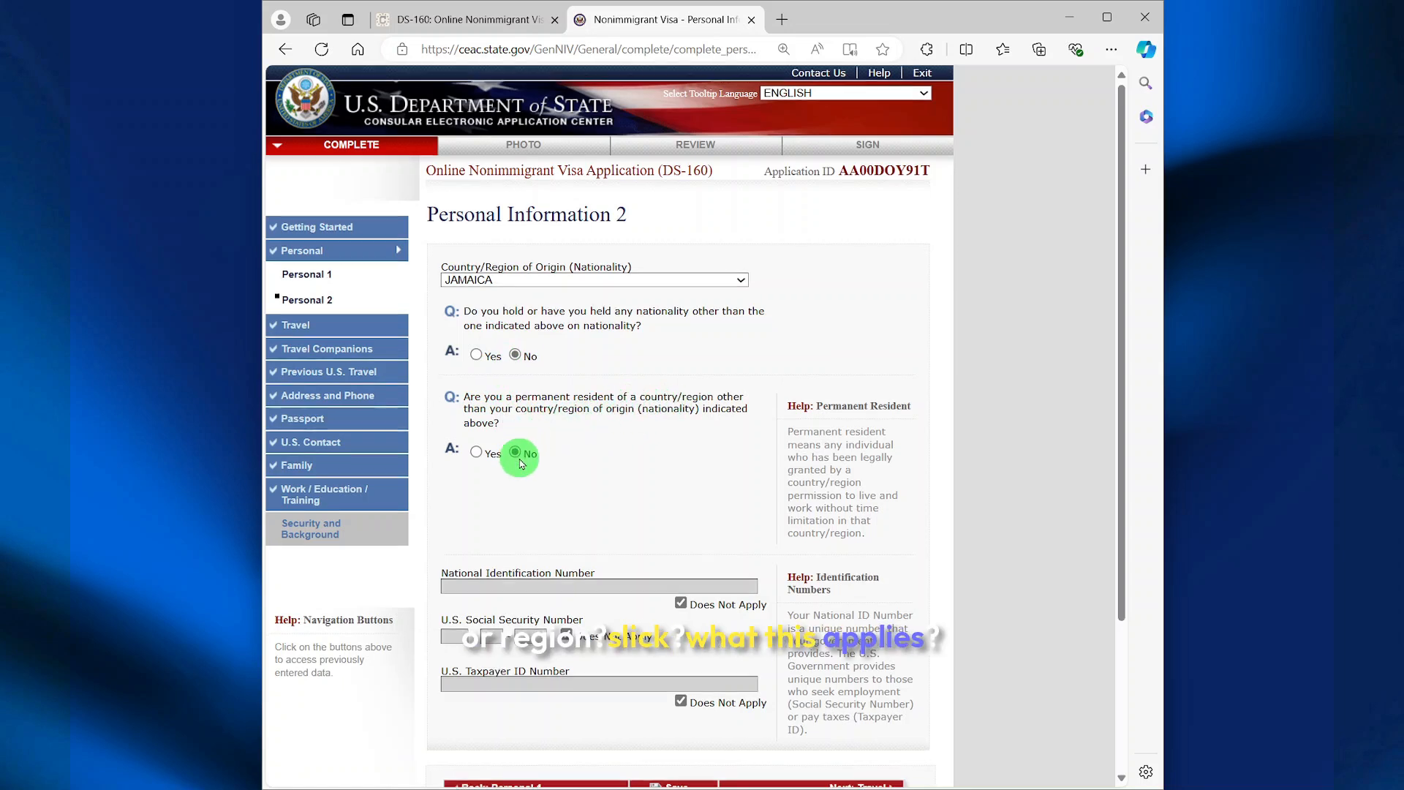
# Confirm nationality Jamaica with No for other nationality and residency, then continue to Travel Information
pyautogui.scroll(-2, 469, 482)
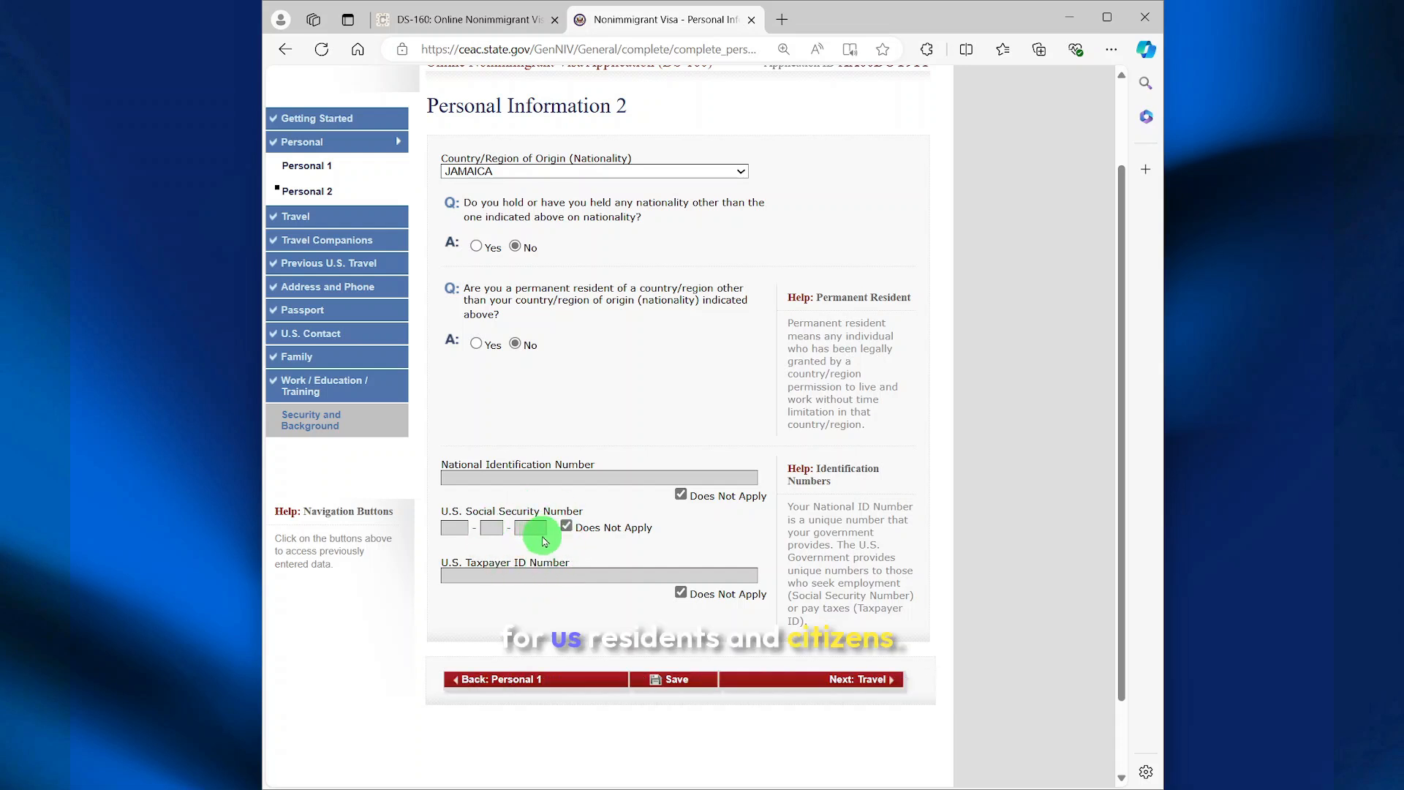
pyautogui.click(817, 680)
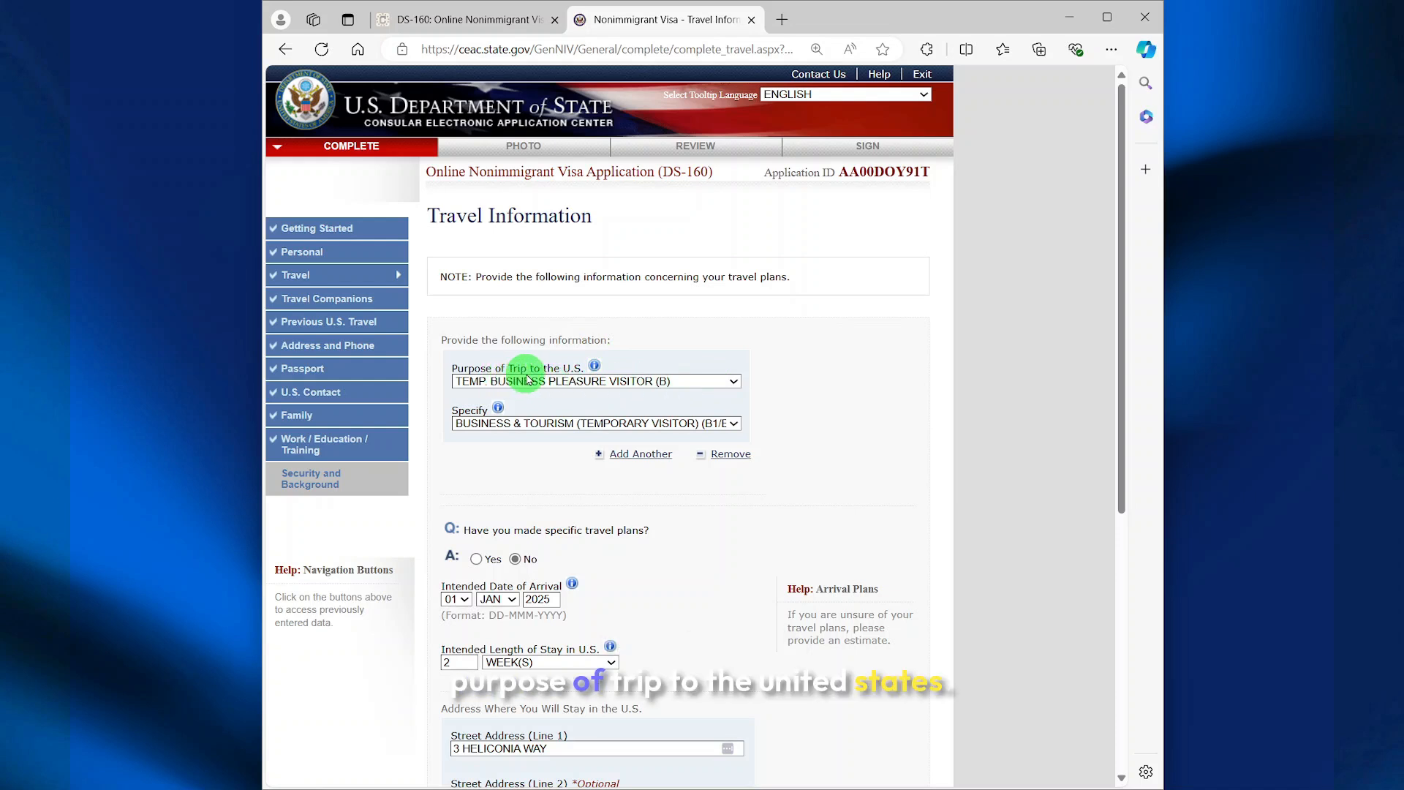
# Set the trip purpose to Temp. Business Pleasure Visitor (B), specified as B1/B2
pyautogui.click(733, 382)
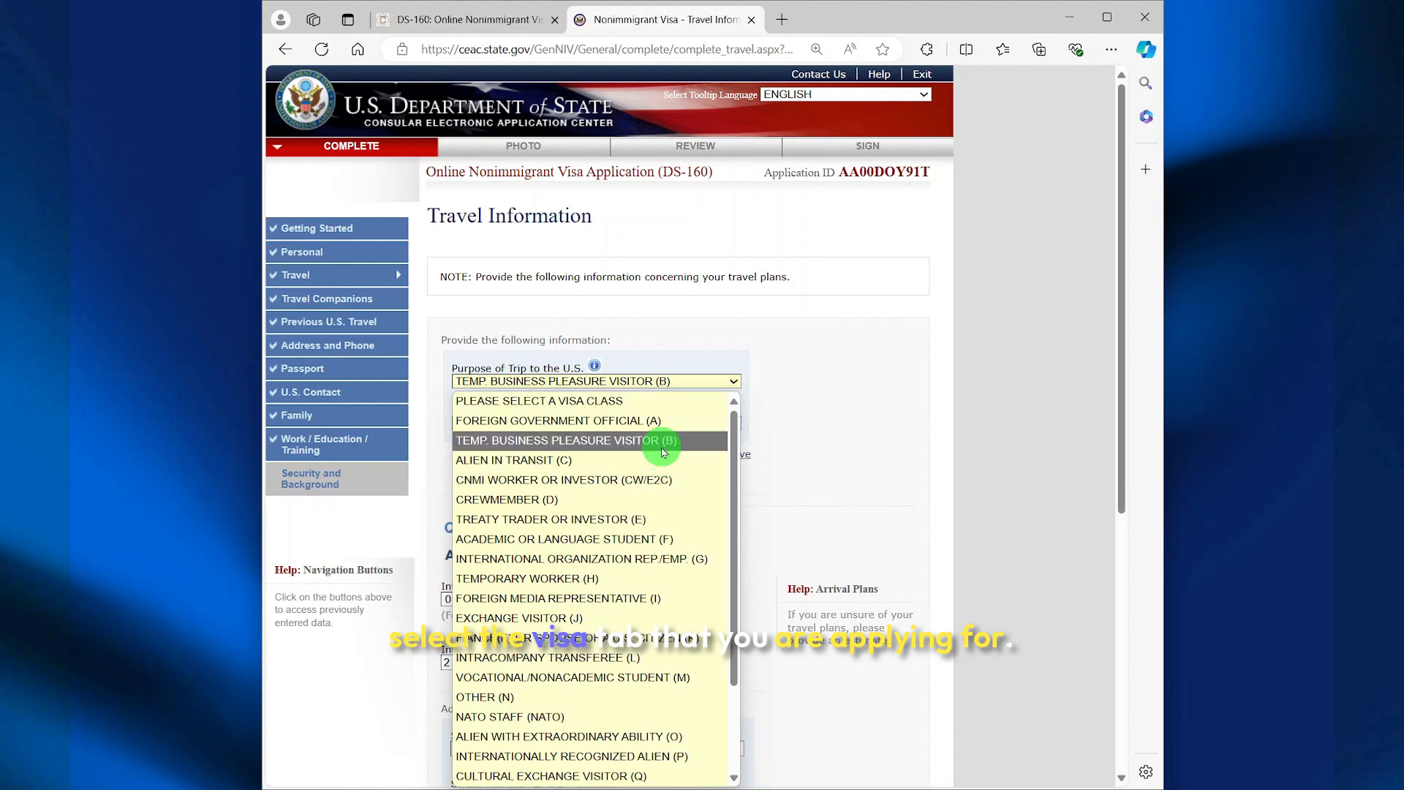
pyautogui.click(743, 427)
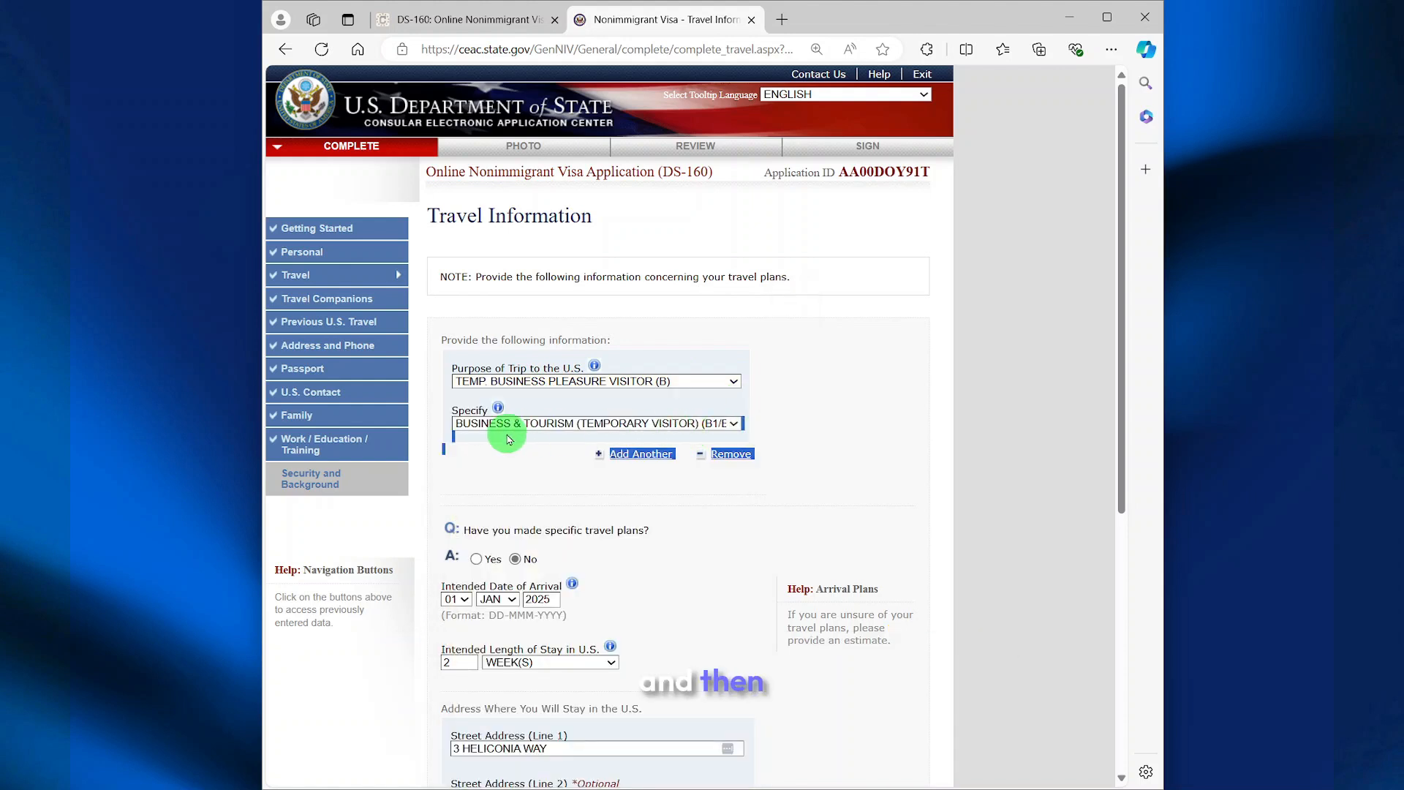
pyautogui.click(724, 424)
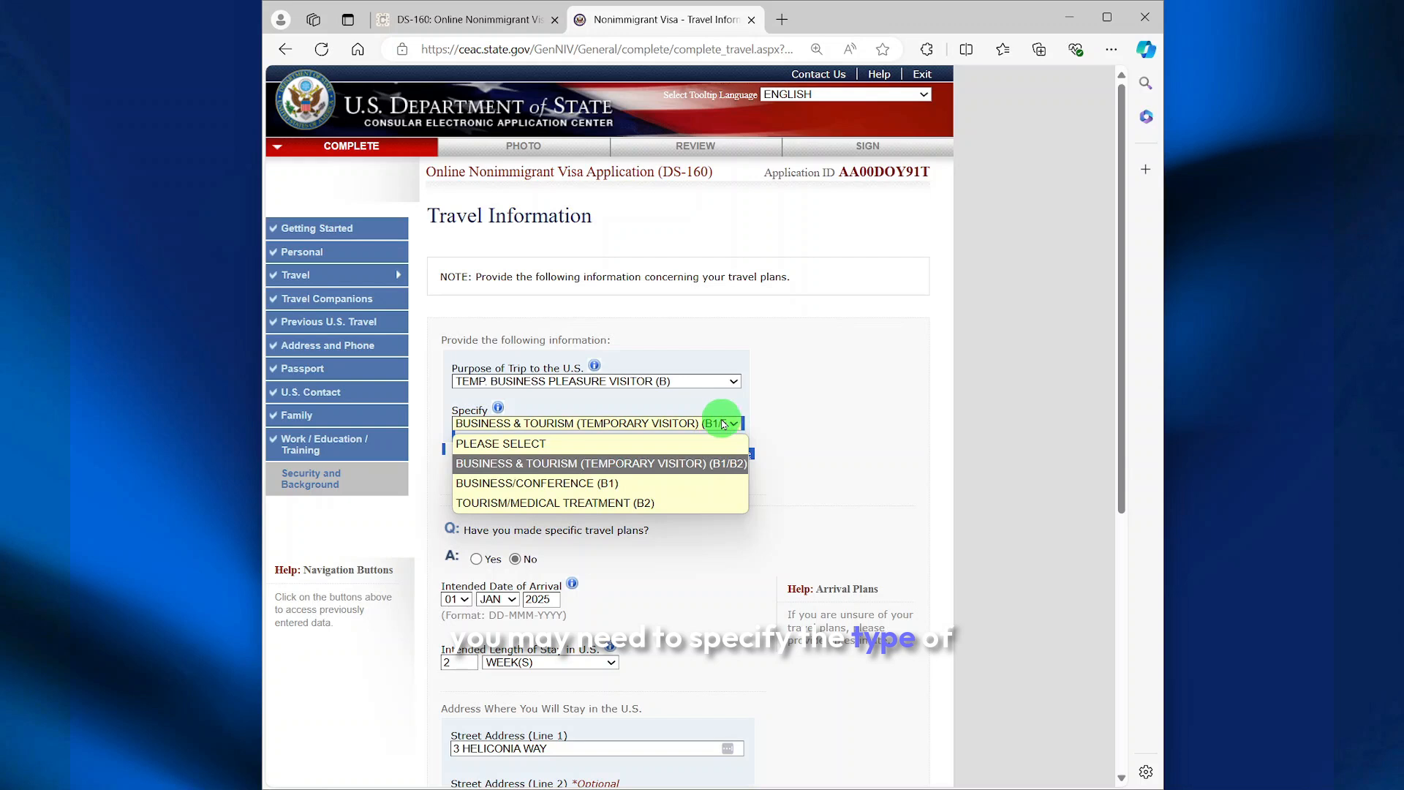
pyautogui.click(619, 462)
# Go through the rest of Travel Information and continue to Travel Companions
pyautogui.scroll(-2, 556, 450)
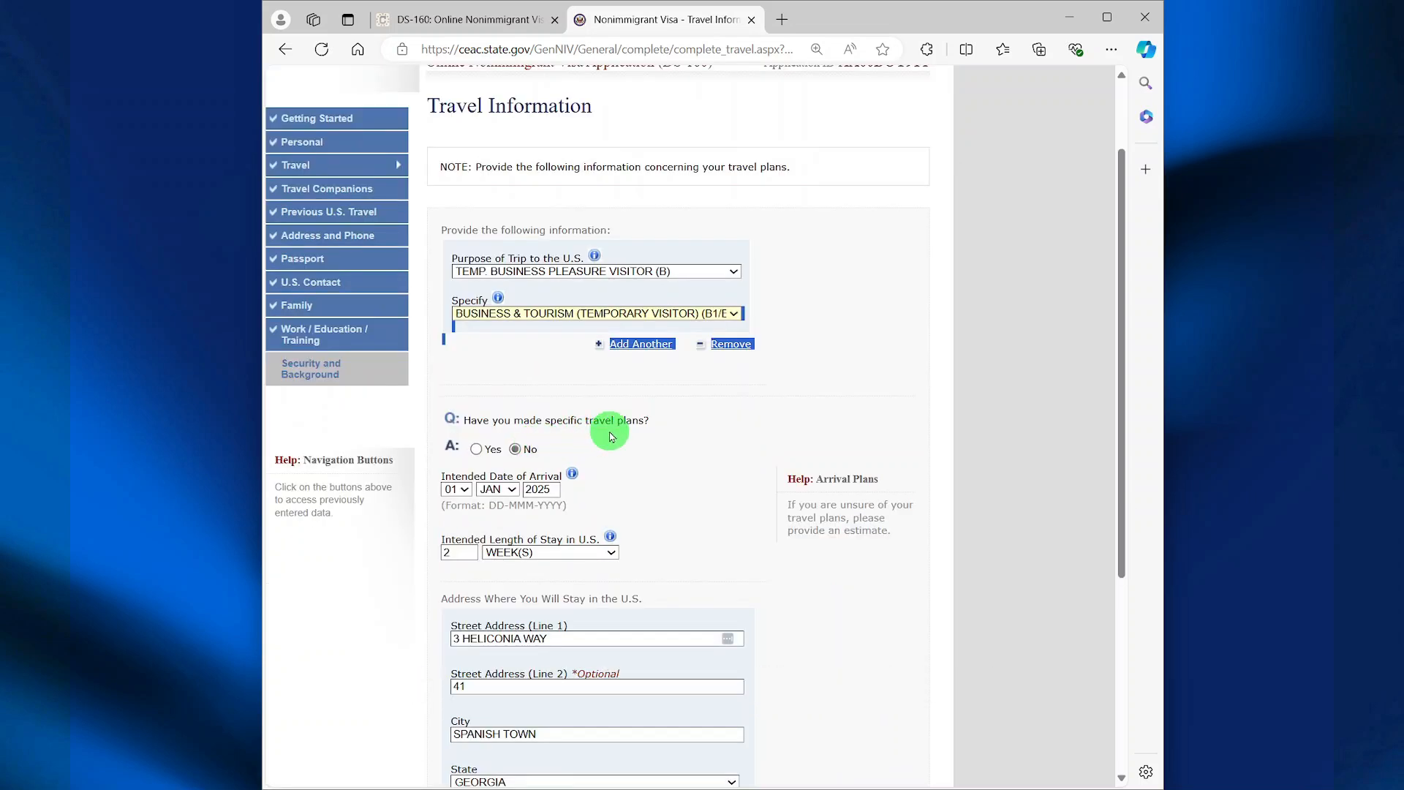
pyautogui.scroll(-2, 600, 439)
pyautogui.scroll(-1, 504, 361)
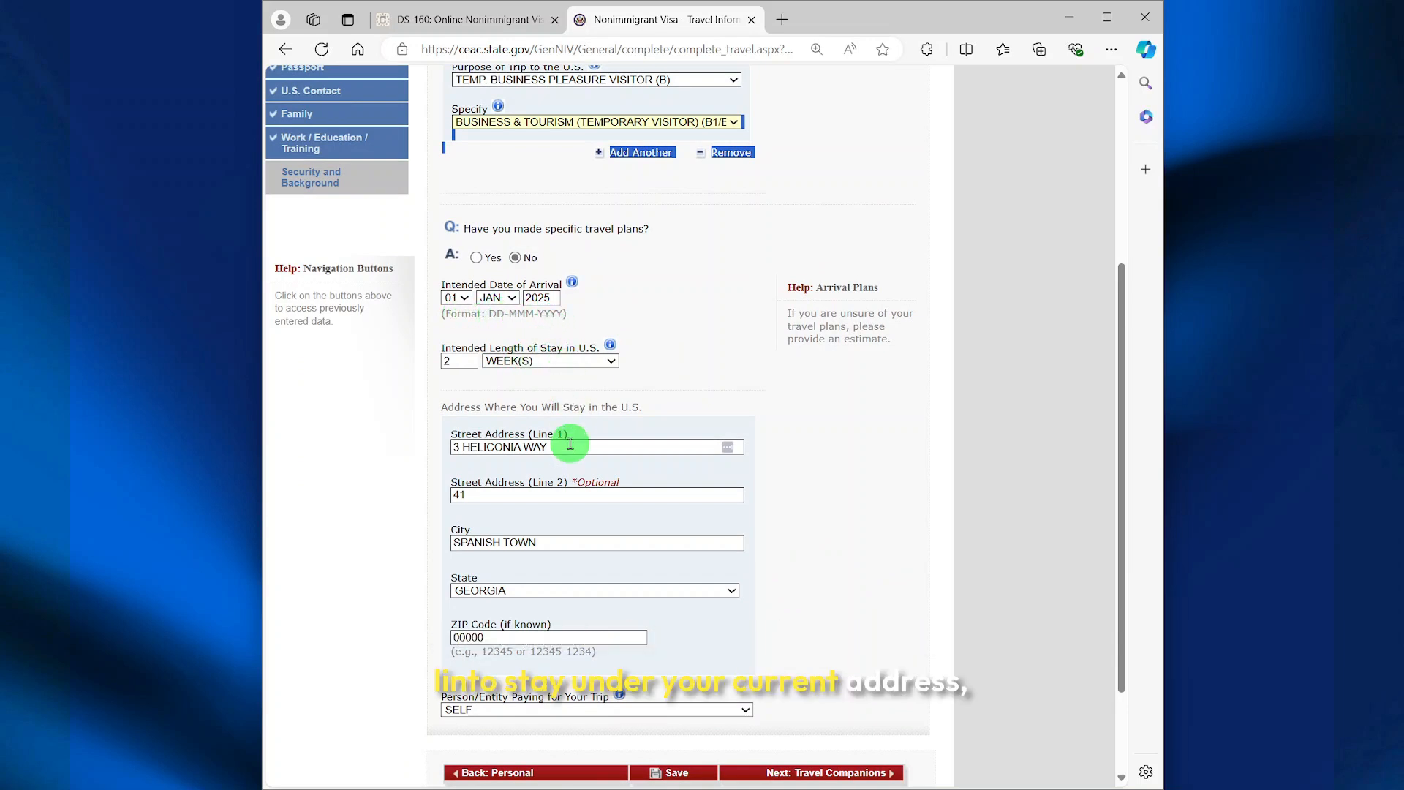
pyautogui.scroll(-2, 568, 453)
pyautogui.scroll(-1, 571, 462)
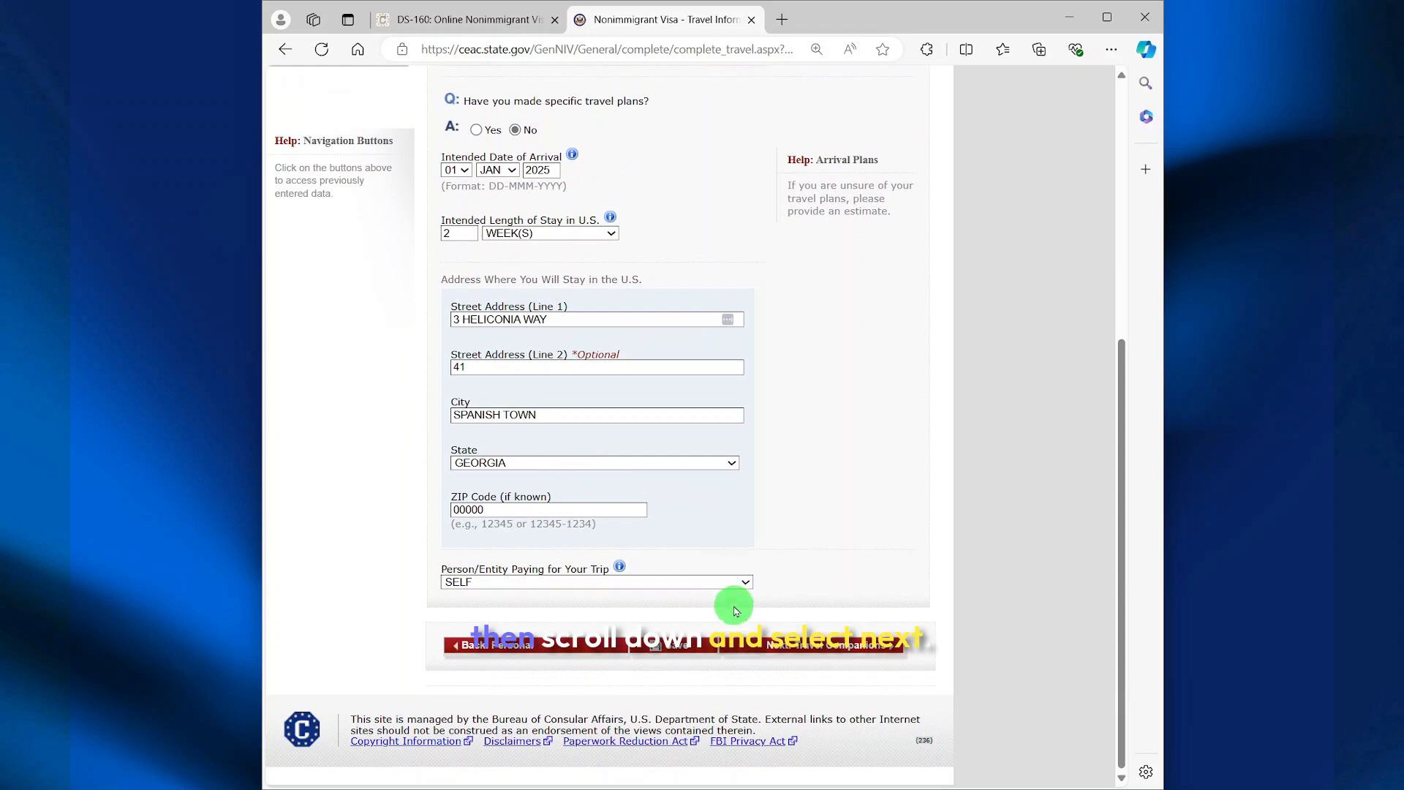
pyautogui.click(769, 650)
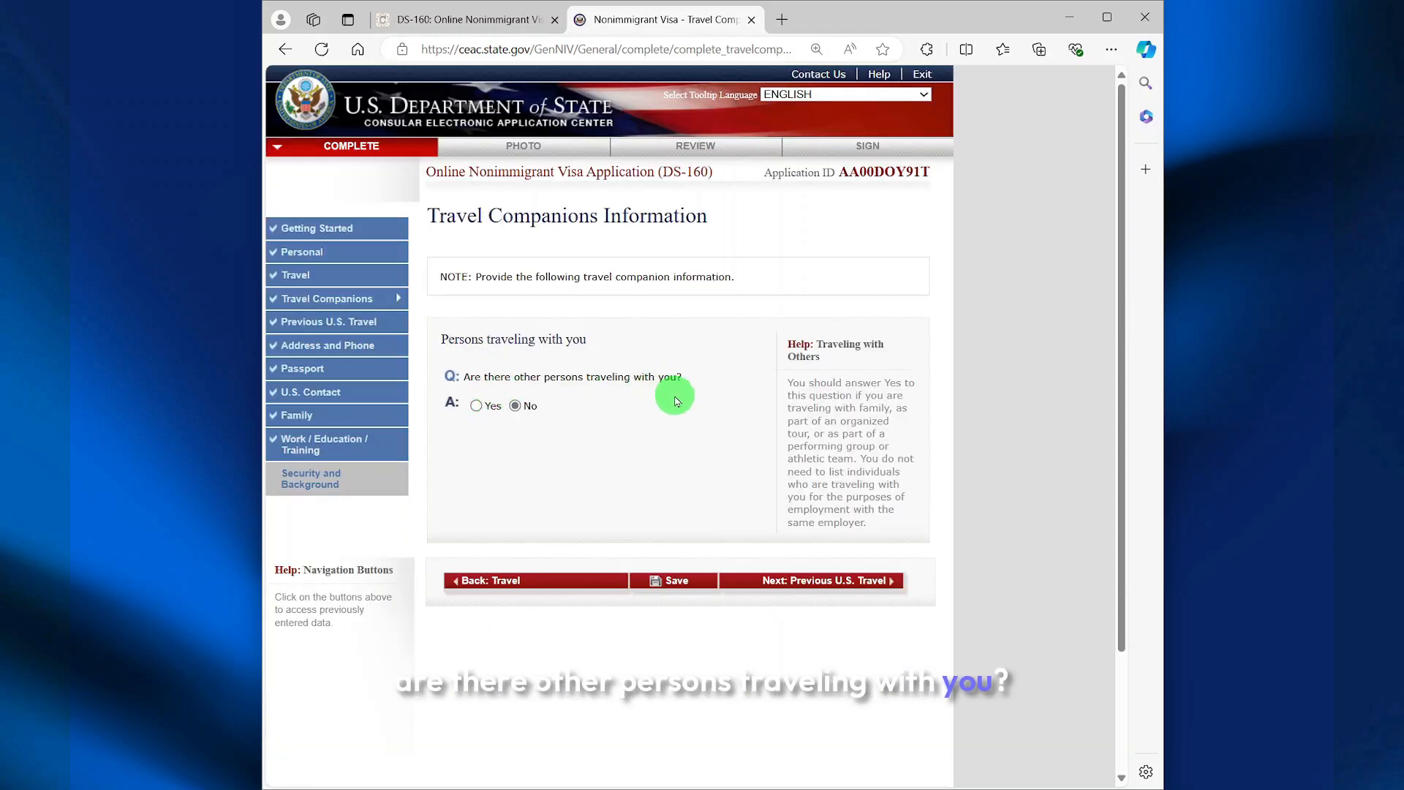
# Keep No for travel companions, then check the Previous U.S. Travel answers are all No
pyautogui.click(764, 585)
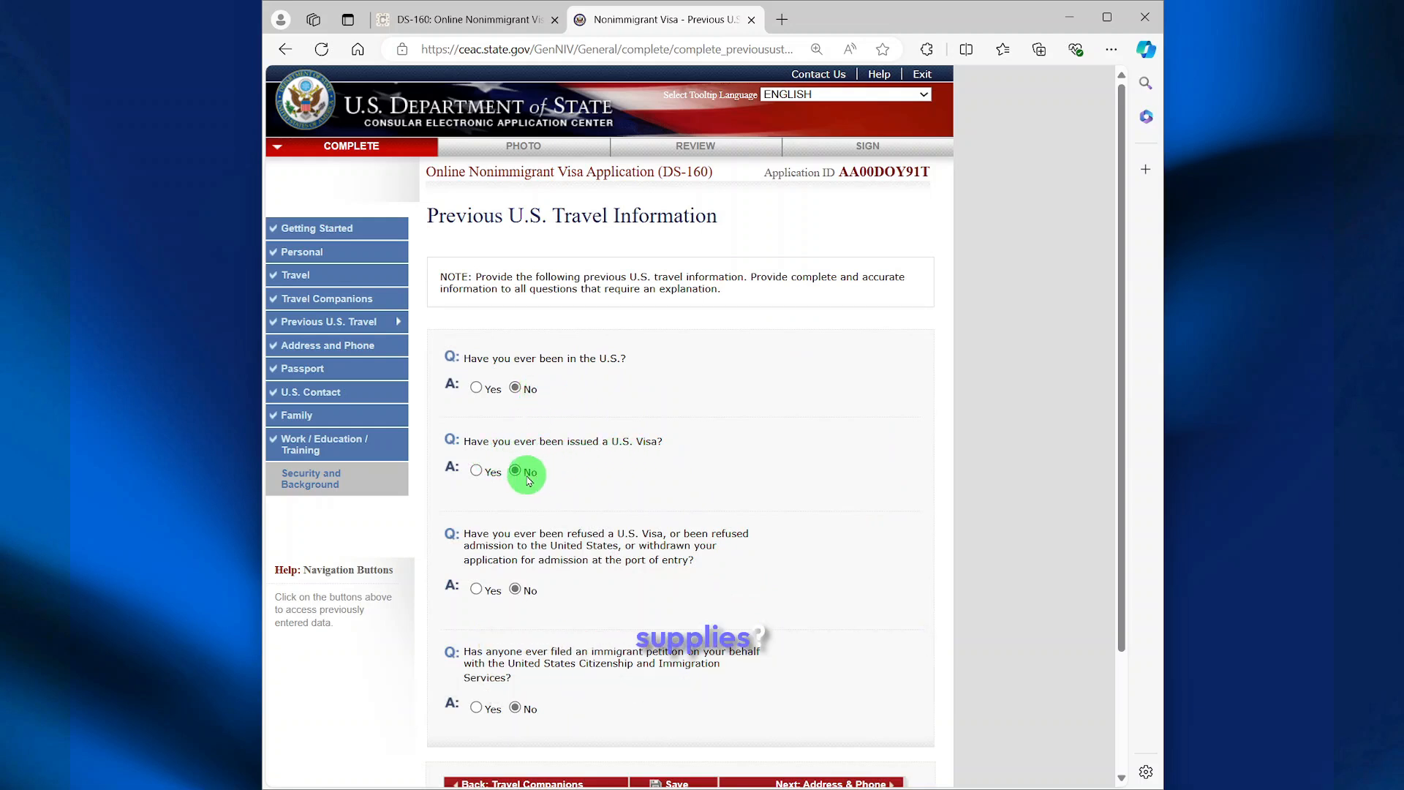
pyautogui.scroll(-1, 529, 480)
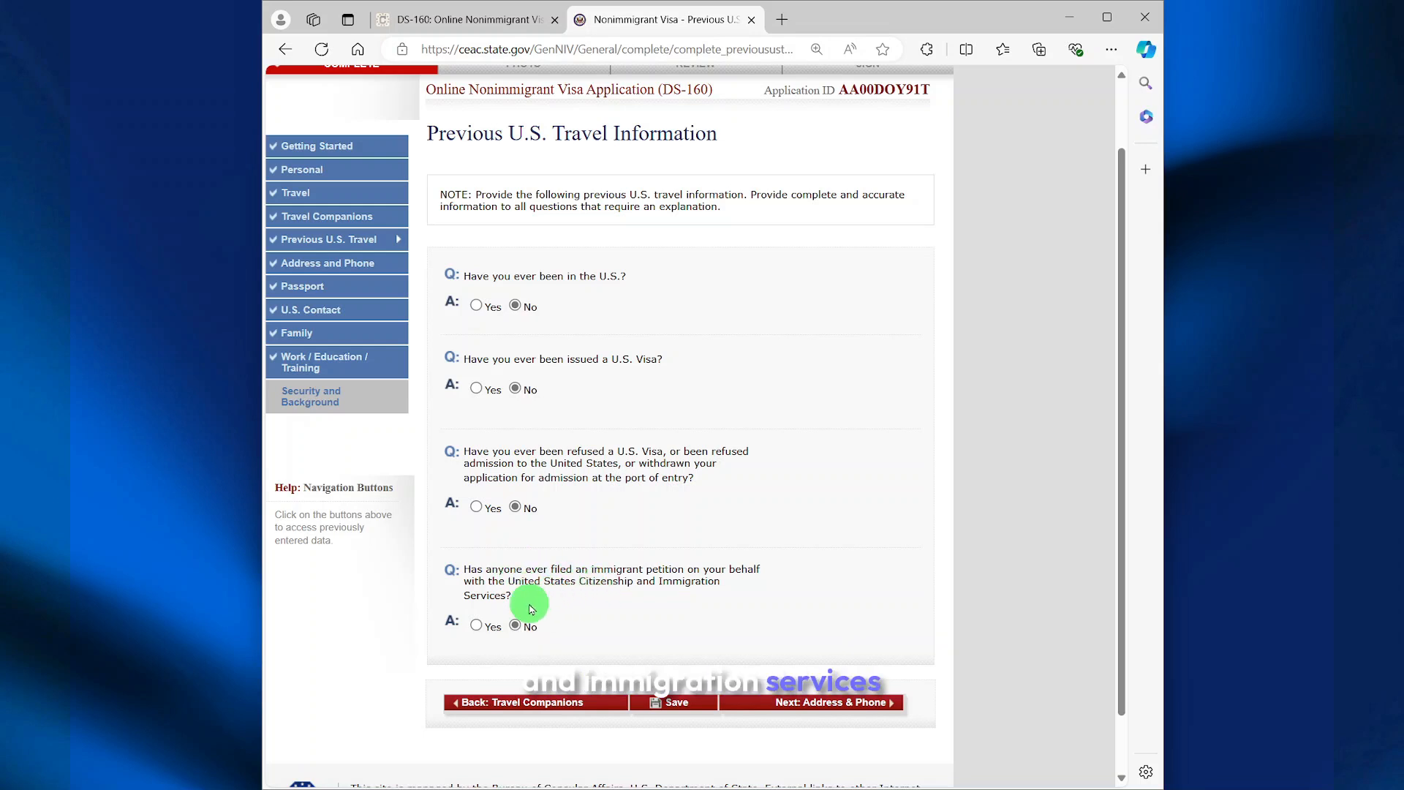
# Move to Address and Phone and set the home country/region to LESOTHO
pyautogui.click(763, 704)
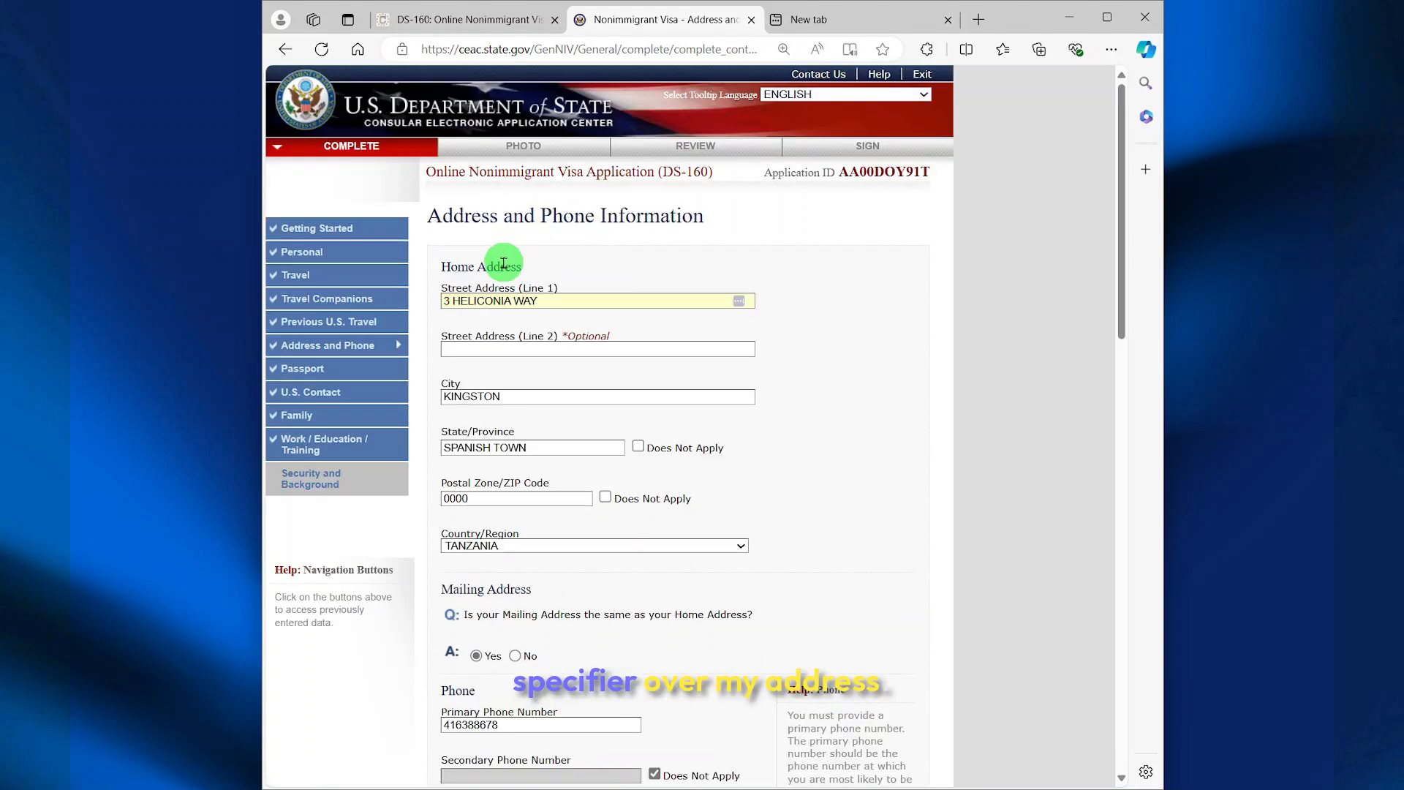
pyautogui.scroll(-2, 468, 293)
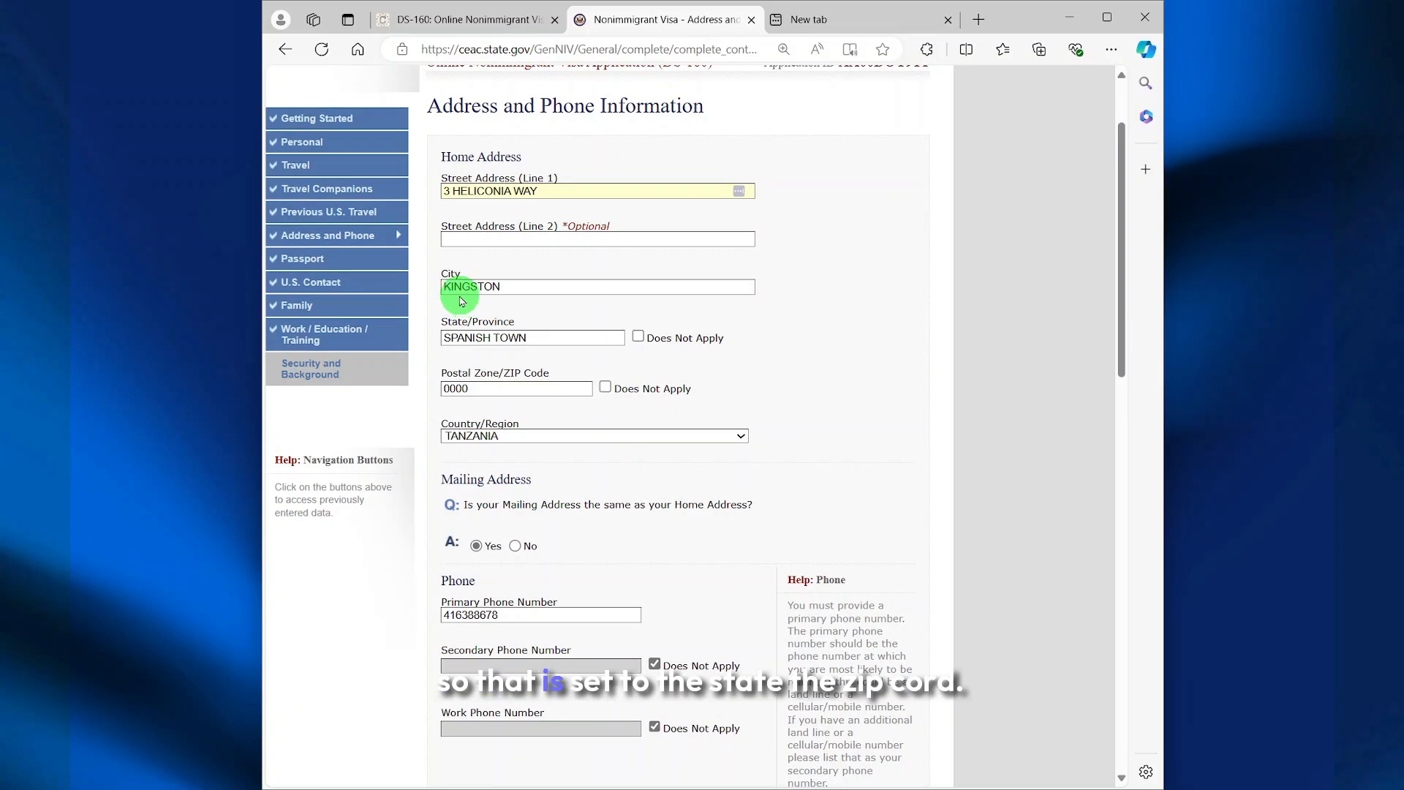
pyautogui.click(472, 434)
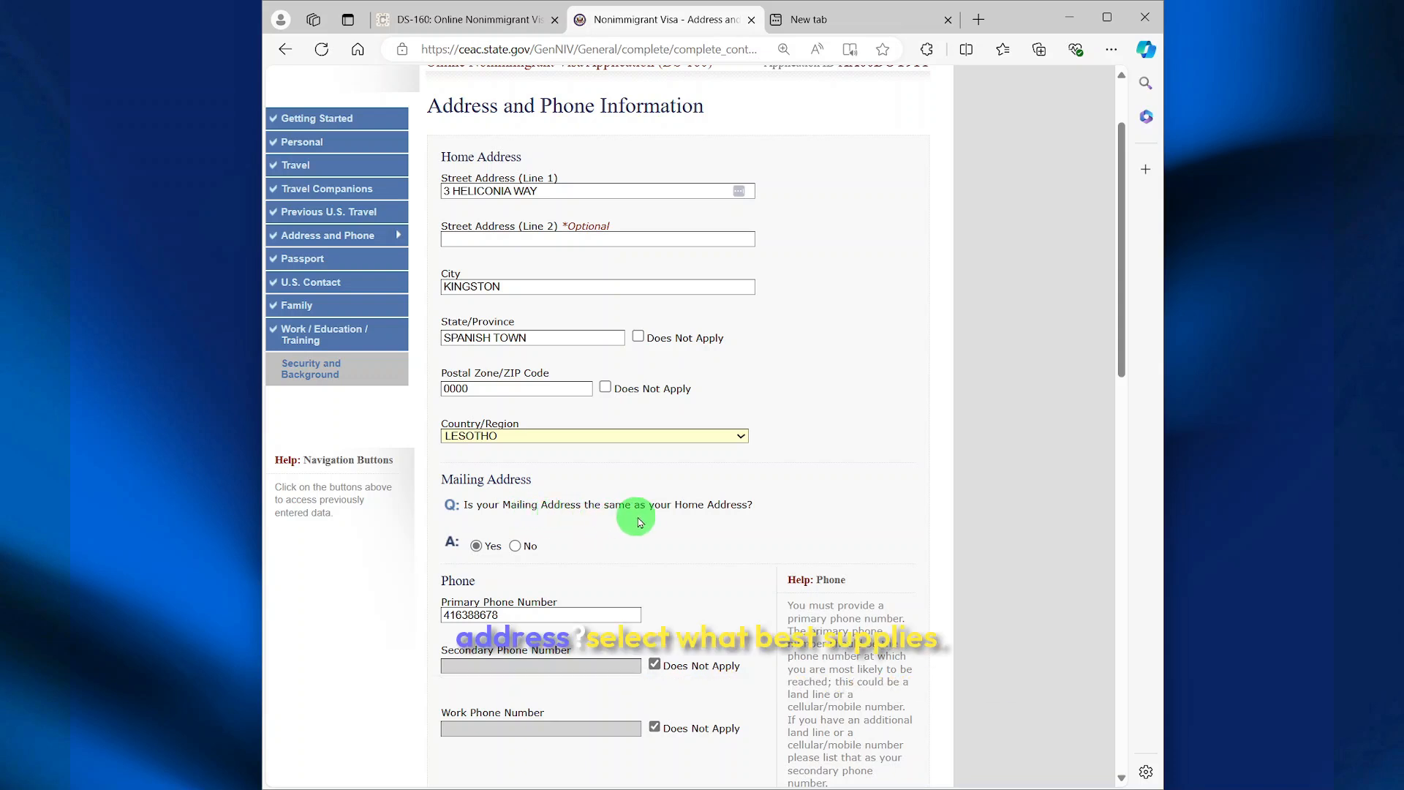
# Review the phone, email and social media entries, then continue to Passport Information
pyautogui.scroll(-1, 532, 533)
pyautogui.scroll(-1, 532, 533)
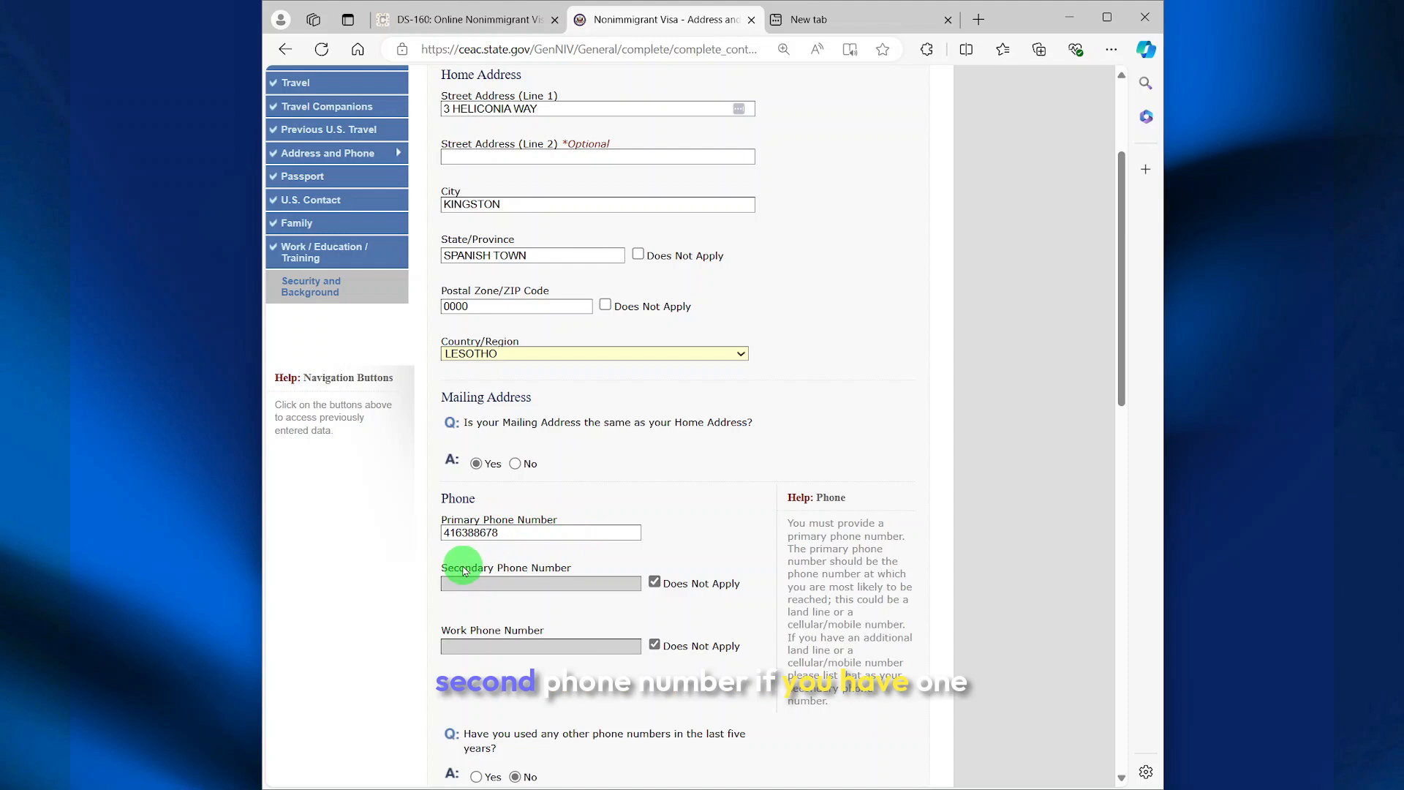
pyautogui.scroll(-1, 560, 571)
pyautogui.scroll(-1, 563, 575)
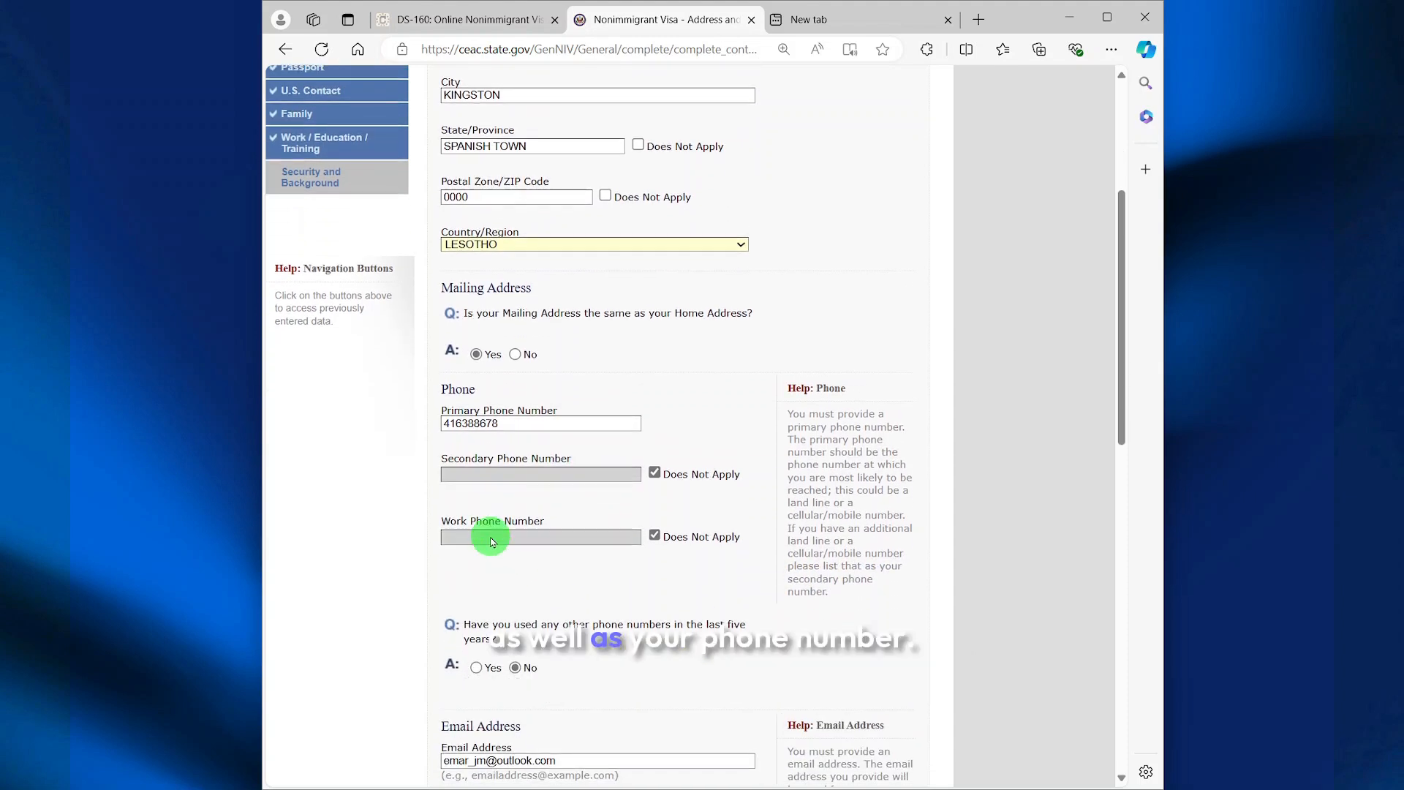
pyautogui.scroll(-1, 502, 589)
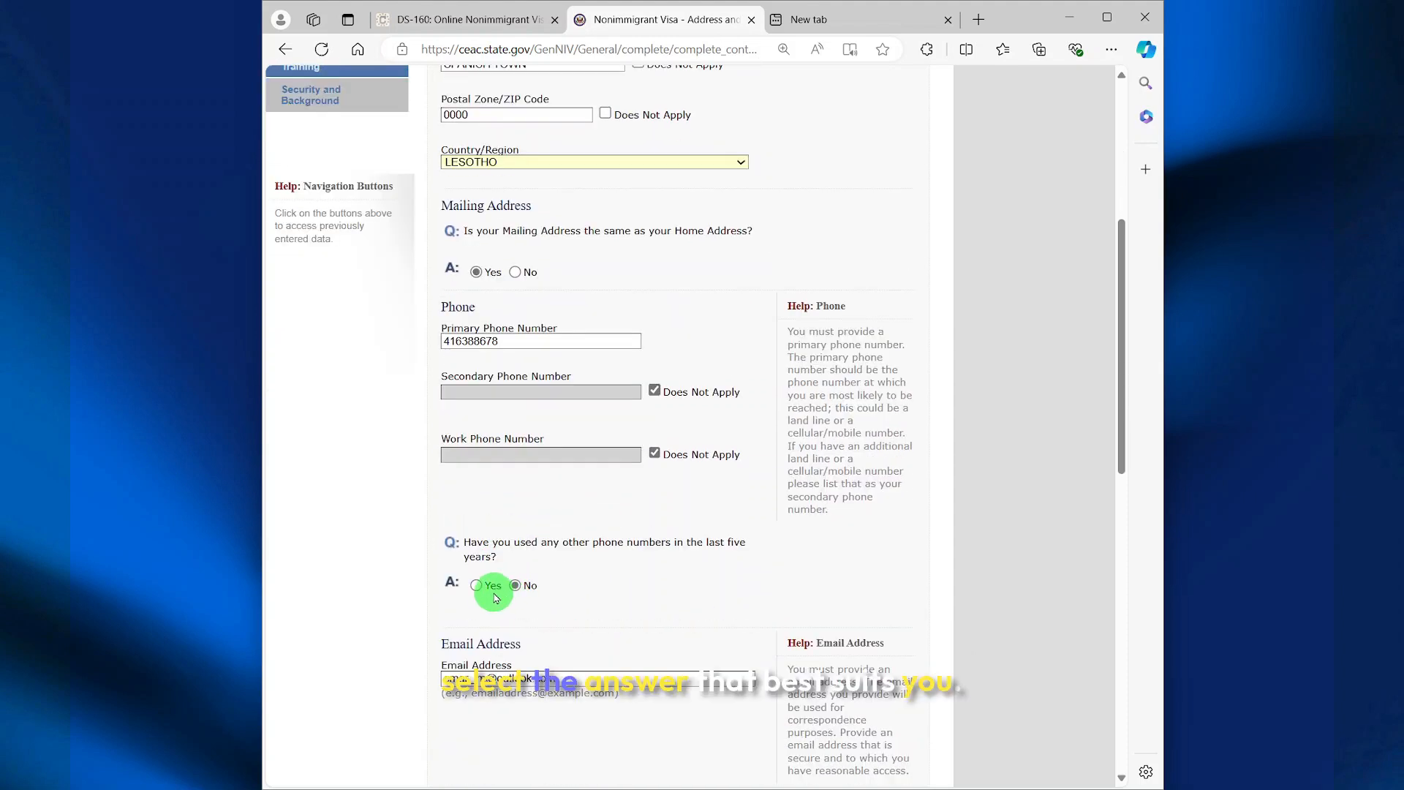
pyautogui.scroll(-1, 515, 583)
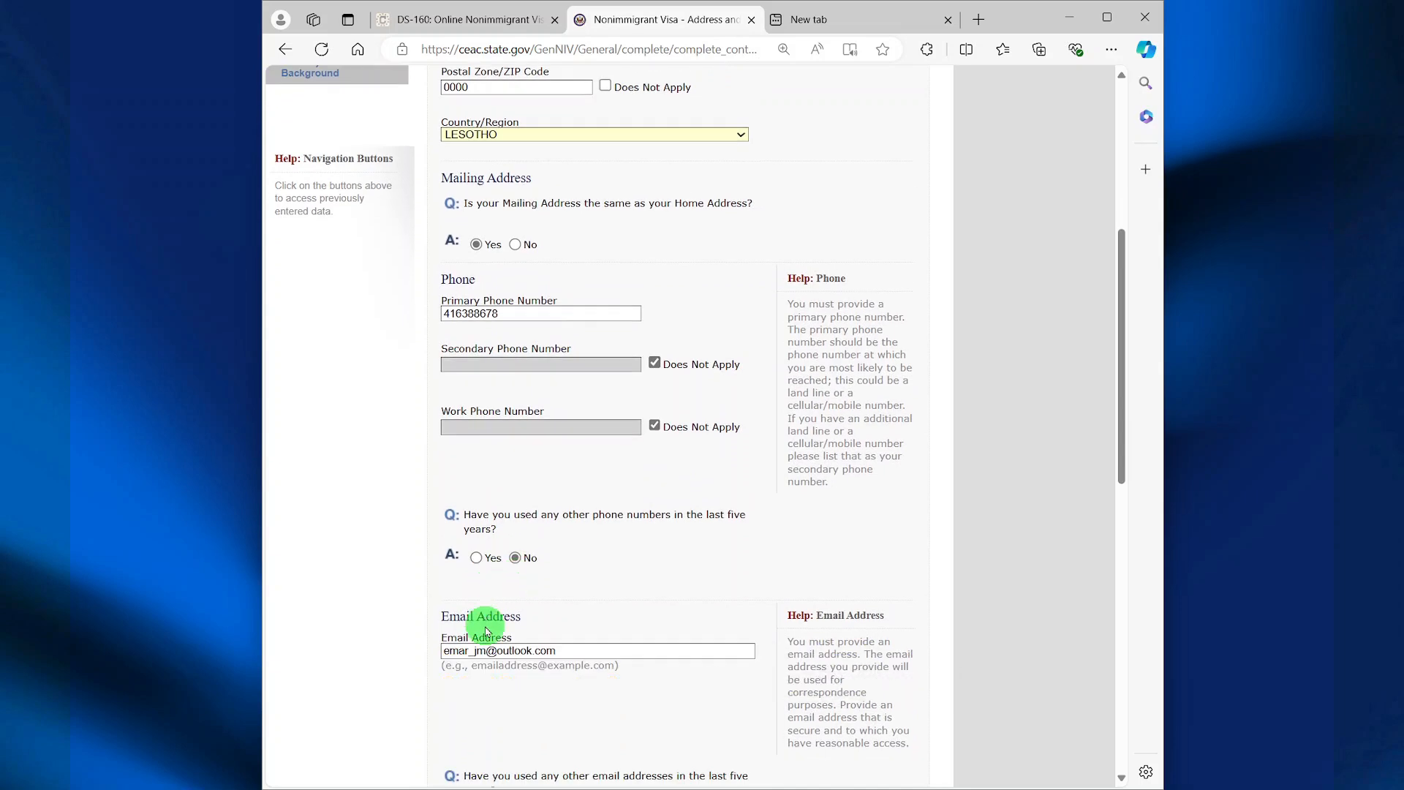
pyautogui.scroll(-2, 523, 645)
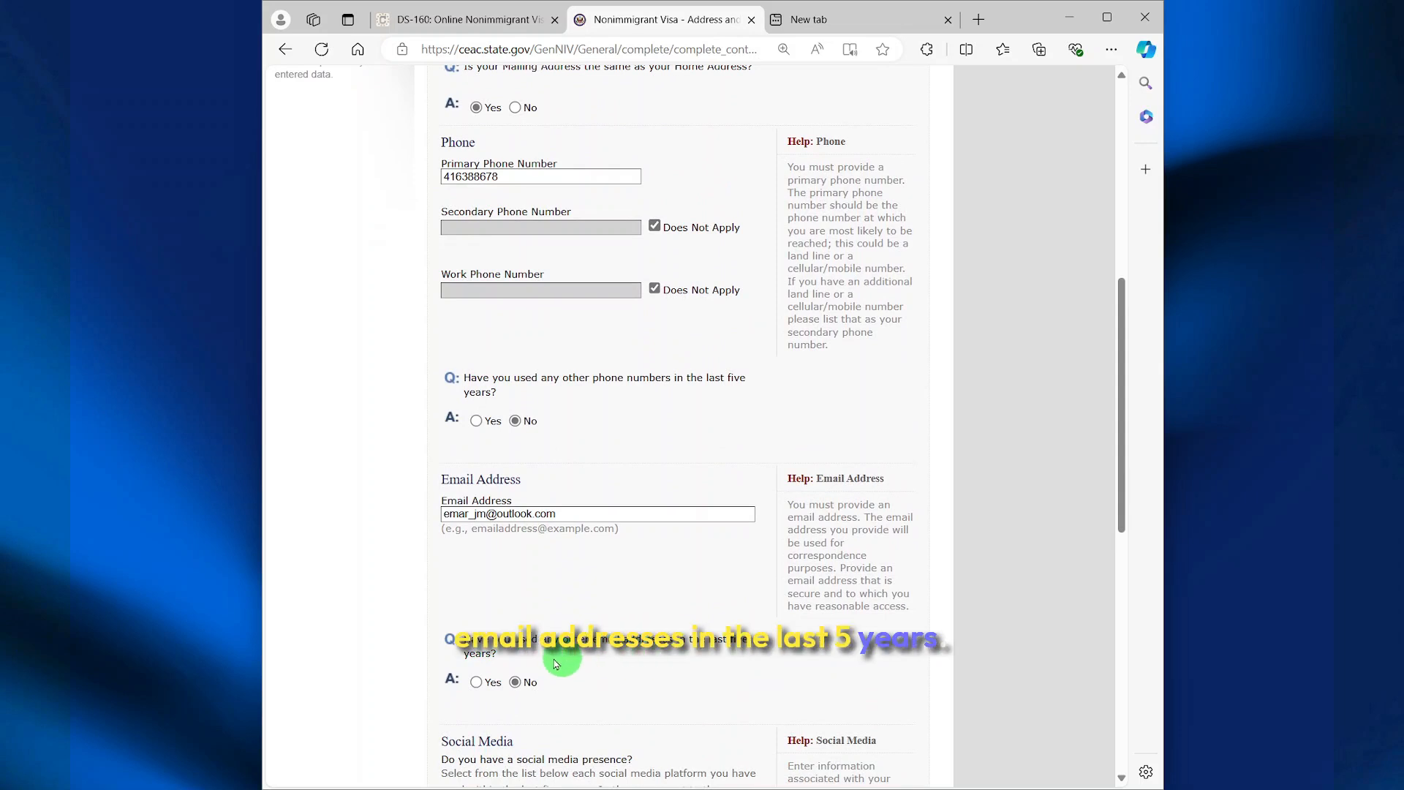
pyautogui.scroll(-2, 618, 638)
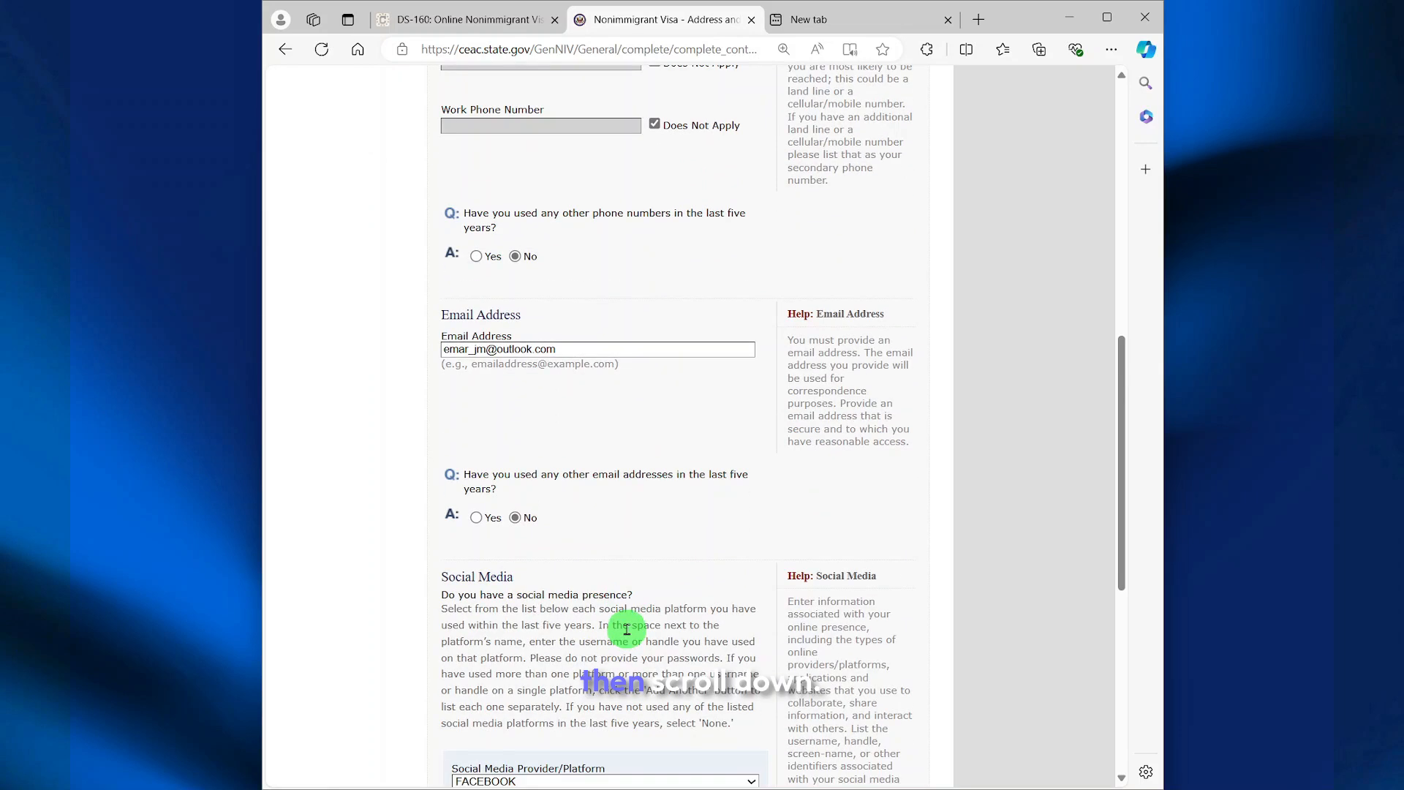
pyautogui.scroll(-2, 627, 629)
pyautogui.scroll(-1, 549, 600)
pyautogui.scroll(-2, 550, 608)
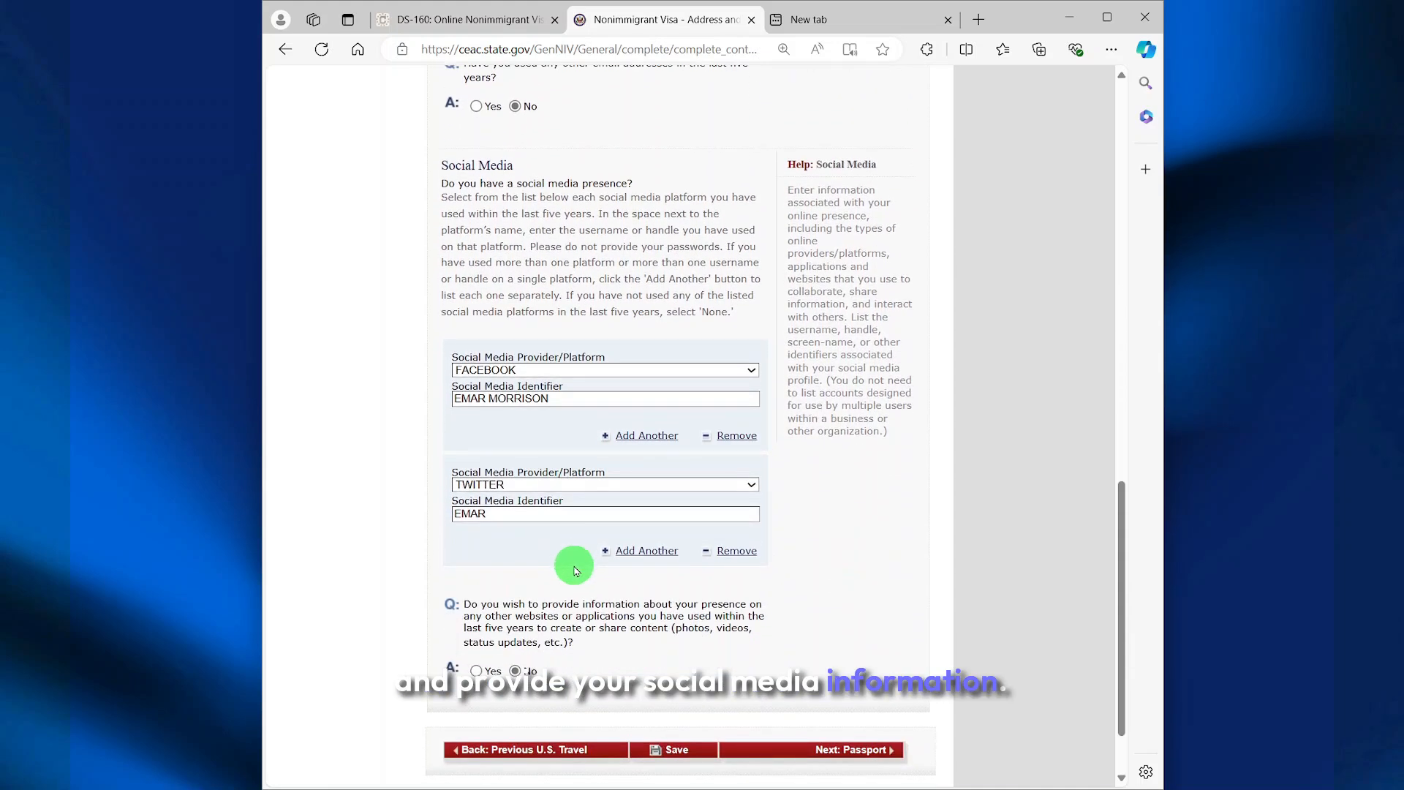
pyautogui.click(807, 754)
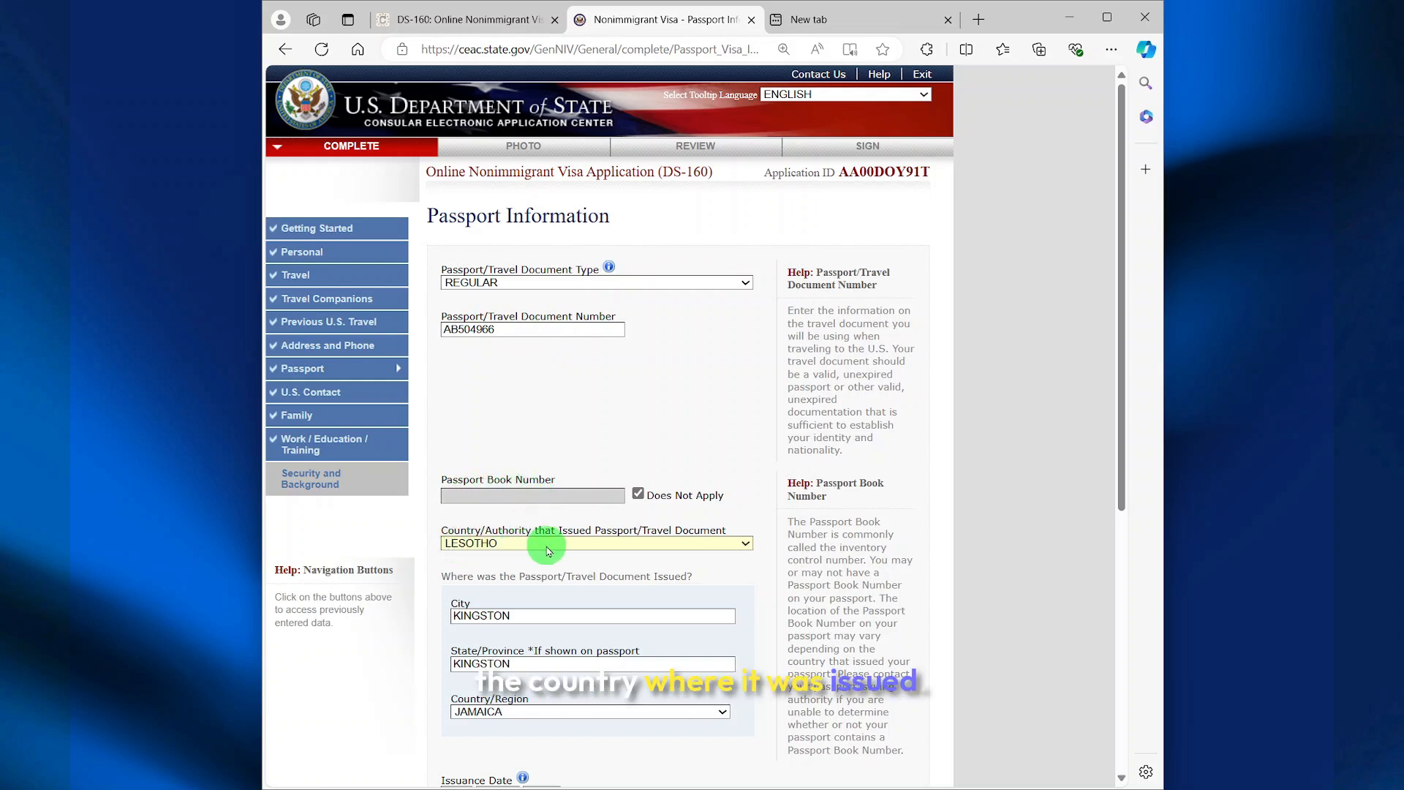
# Check the passport dates, issued 01 JAN 2020 and expiring 01 JAN 2030, then continue to U.S. Contact
pyautogui.scroll(-1, 513, 553)
pyautogui.scroll(-1, 513, 554)
pyautogui.scroll(-1, 528, 544)
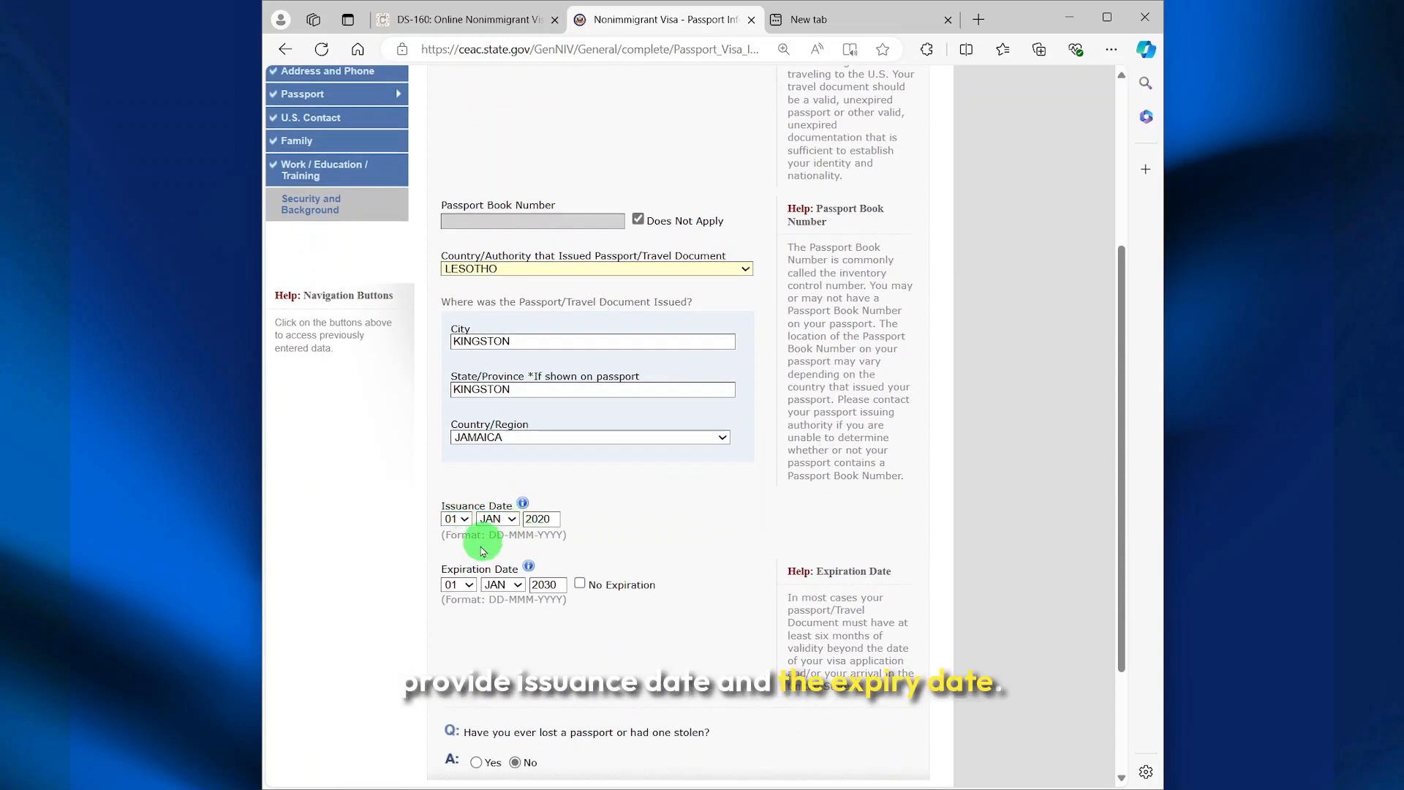
pyautogui.scroll(-2, 526, 602)
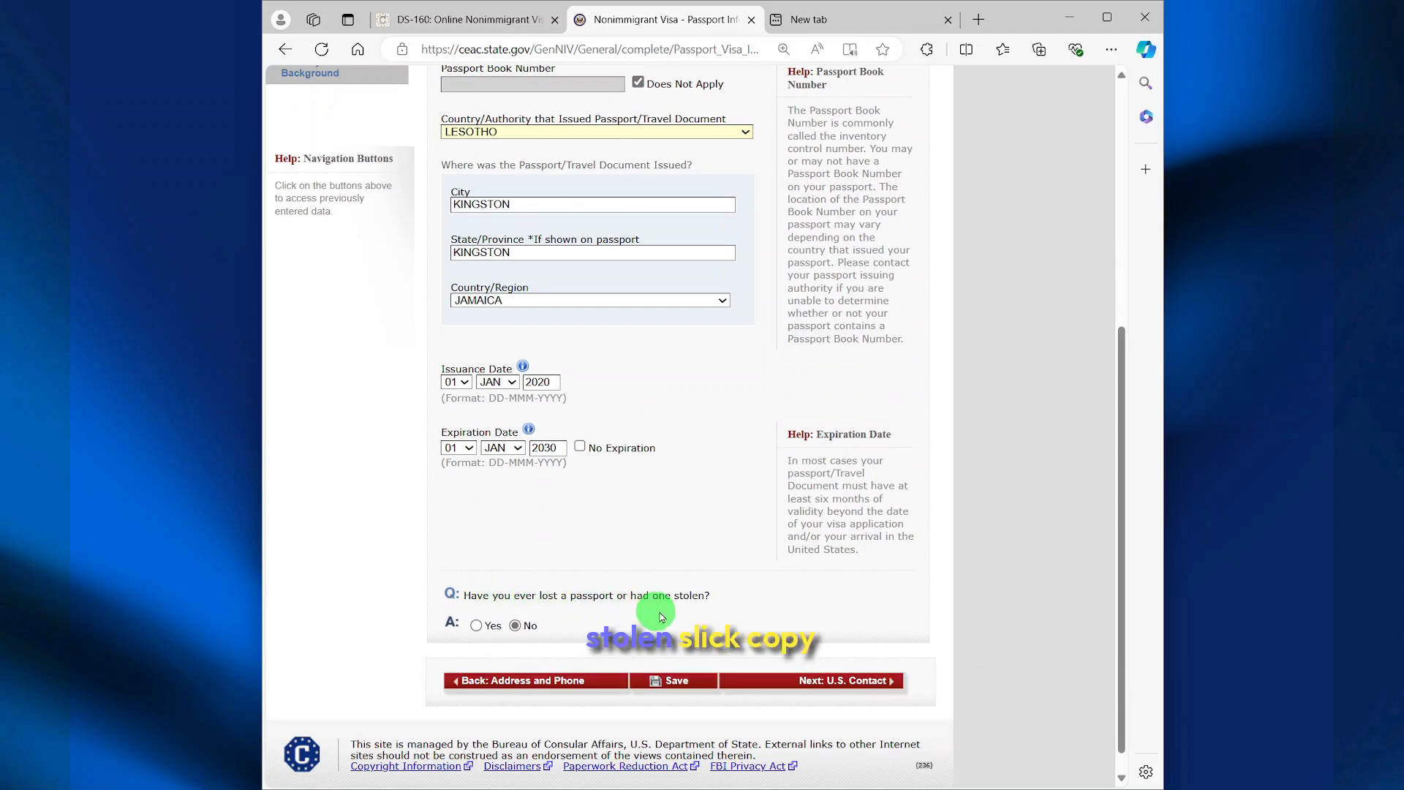
pyautogui.click(808, 680)
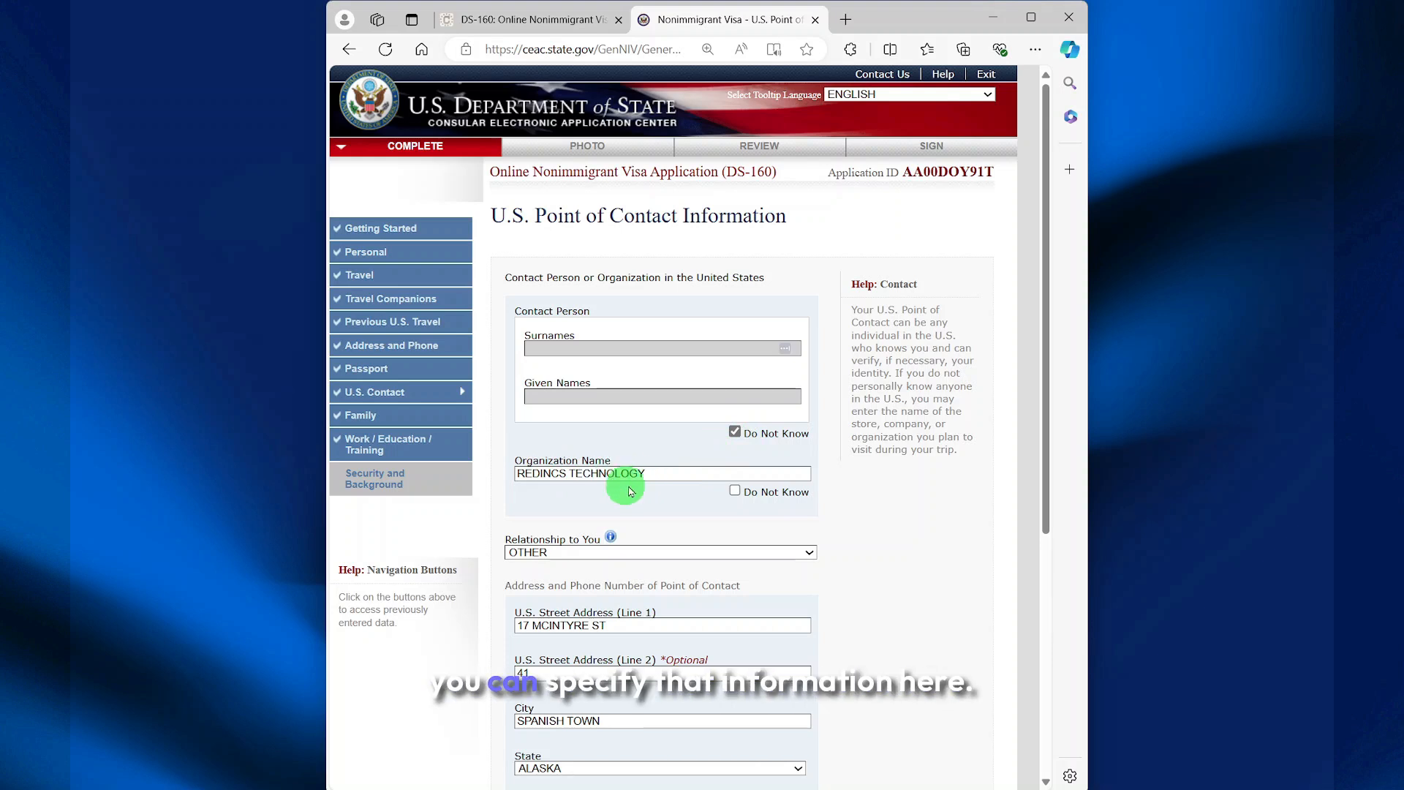
# Review the REDINCS TECHNOLOGY contact address and phone, then continue to Family Information
pyautogui.scroll(-1, 621, 472)
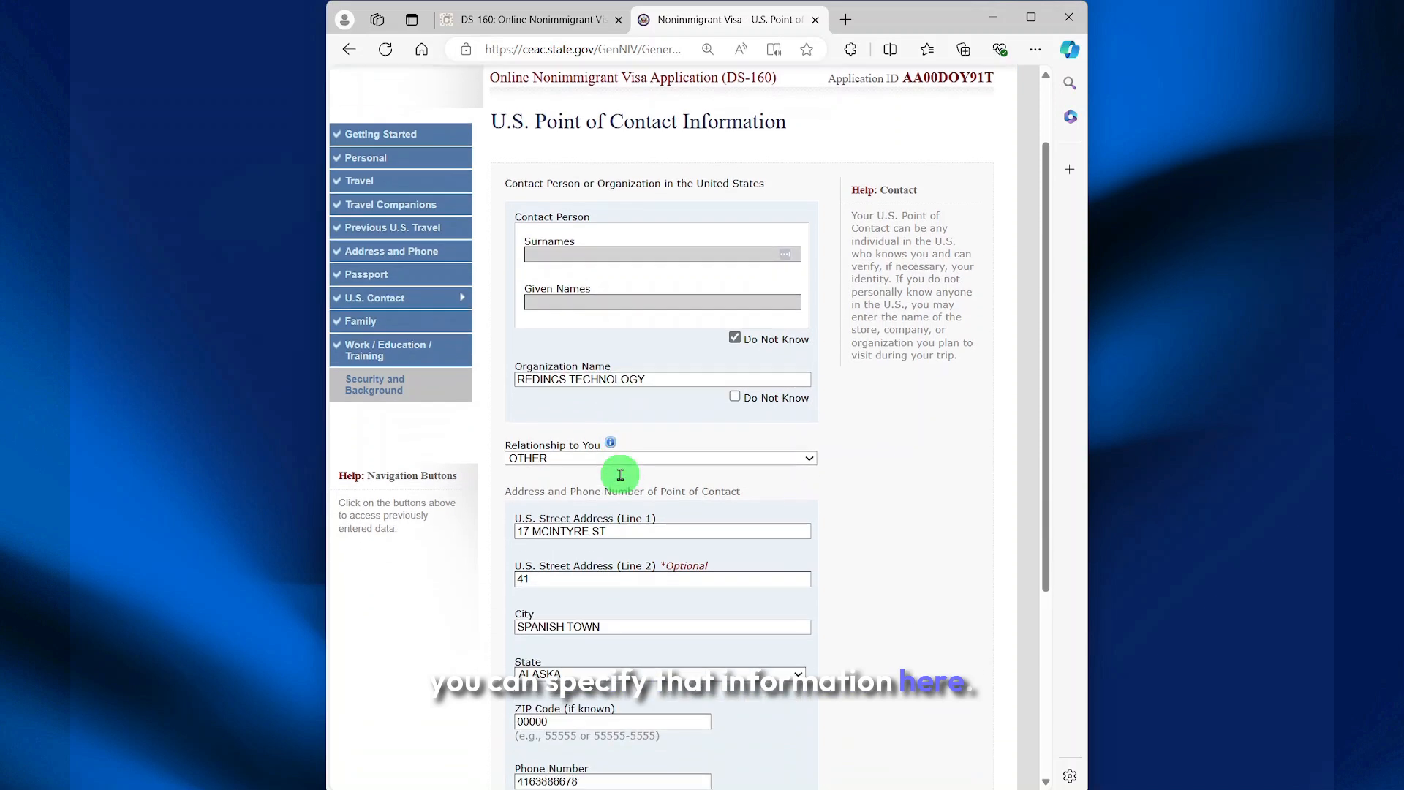
pyautogui.scroll(-3, 620, 475)
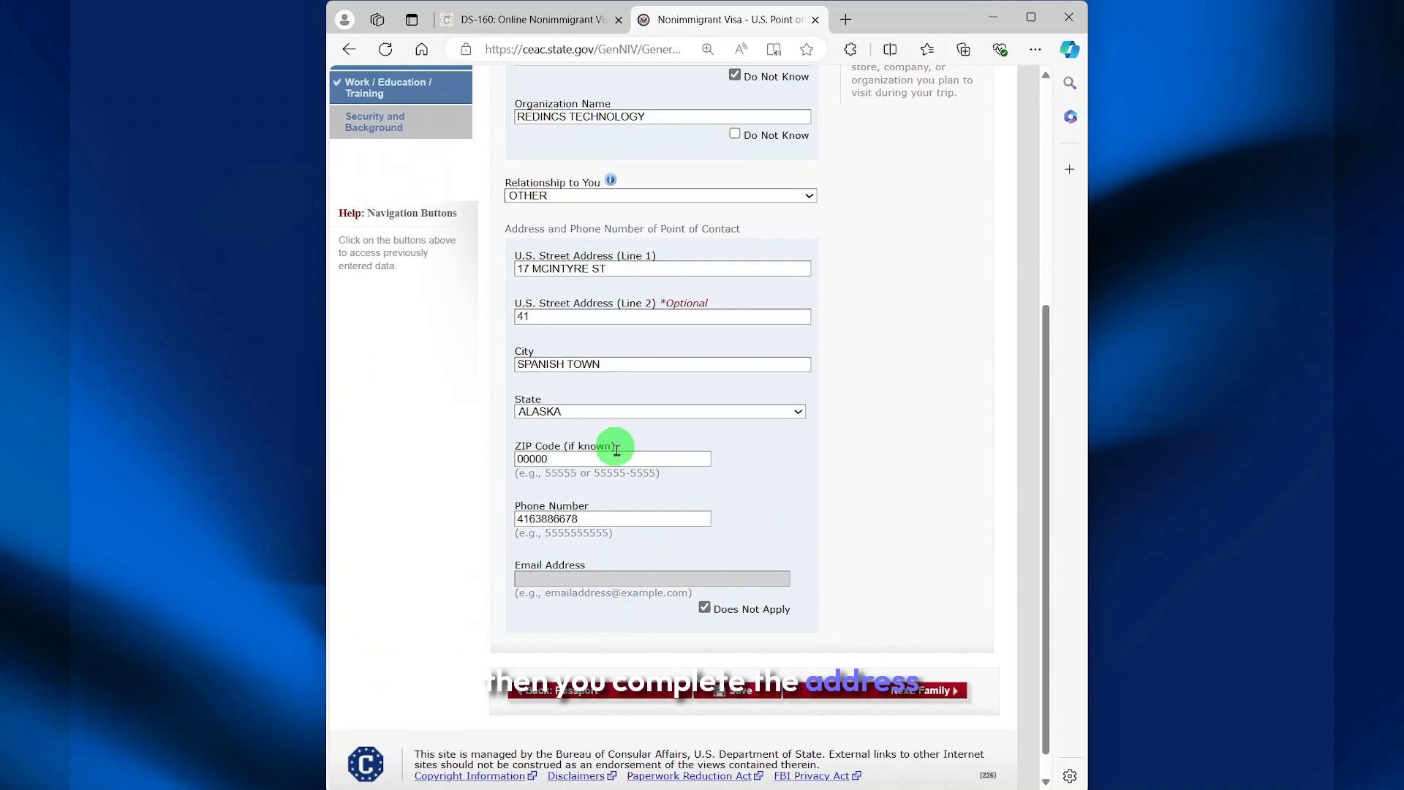
pyautogui.click(874, 688)
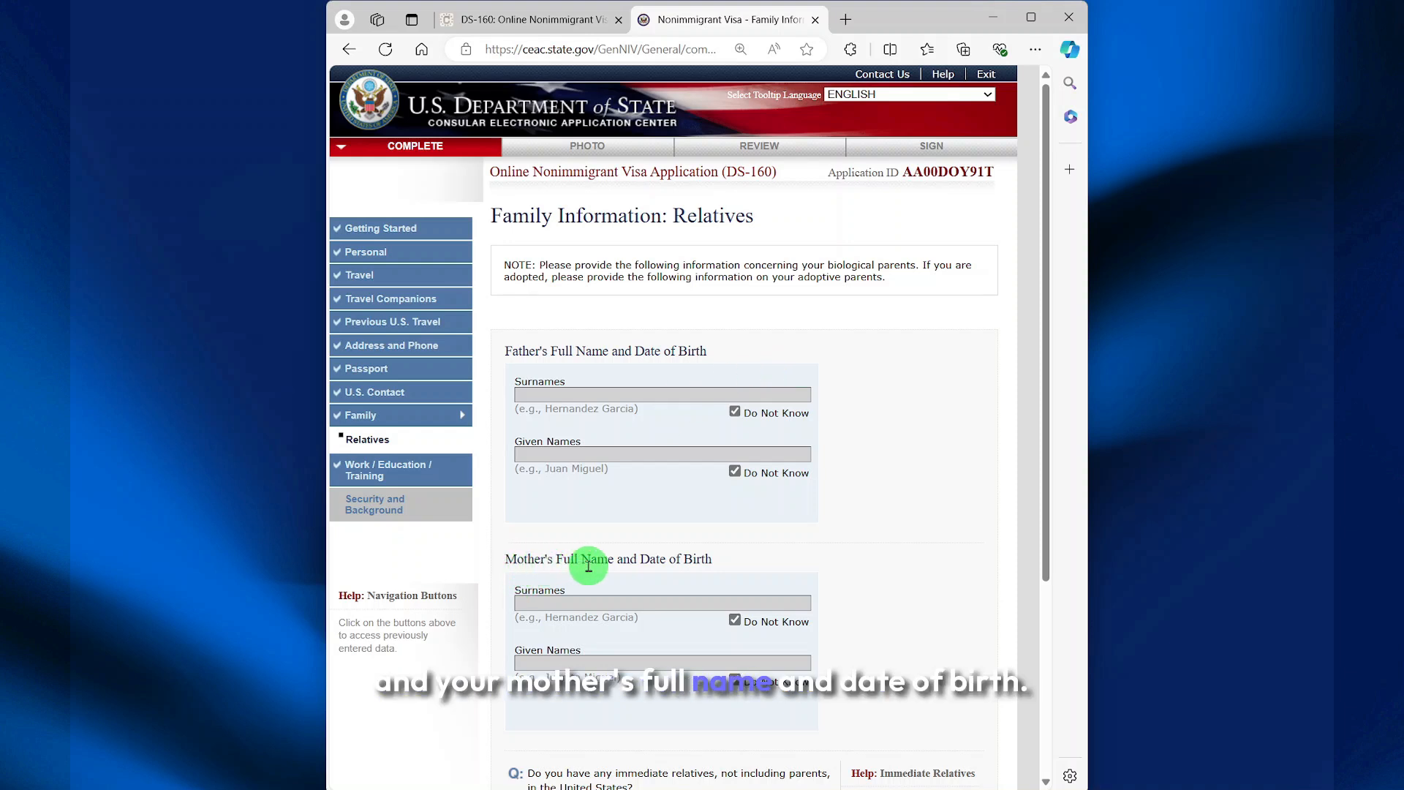
# Scroll through the relatives questions with both parents' names left as Do Not Know
pyautogui.scroll(-1, 704, 565)
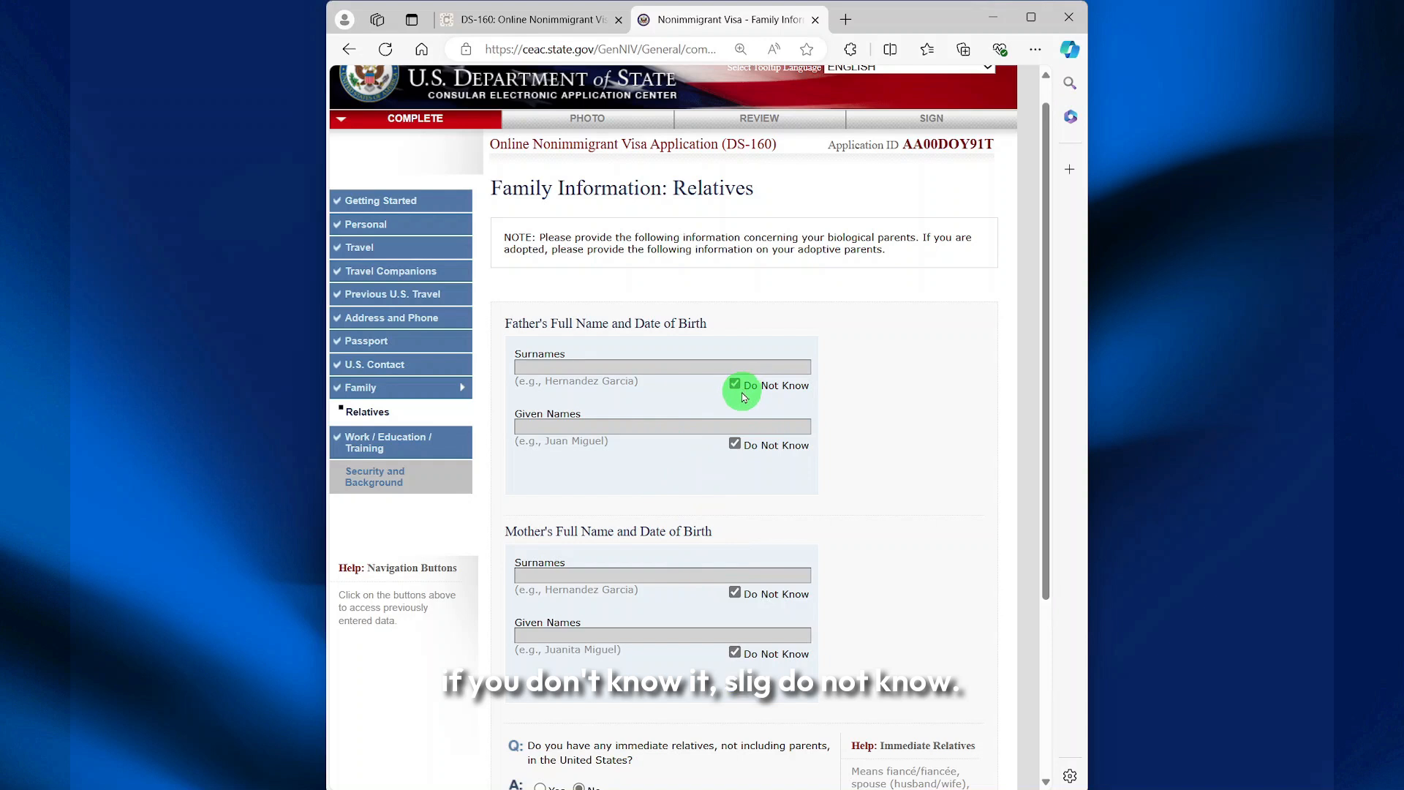
pyautogui.scroll(-3, 595, 607)
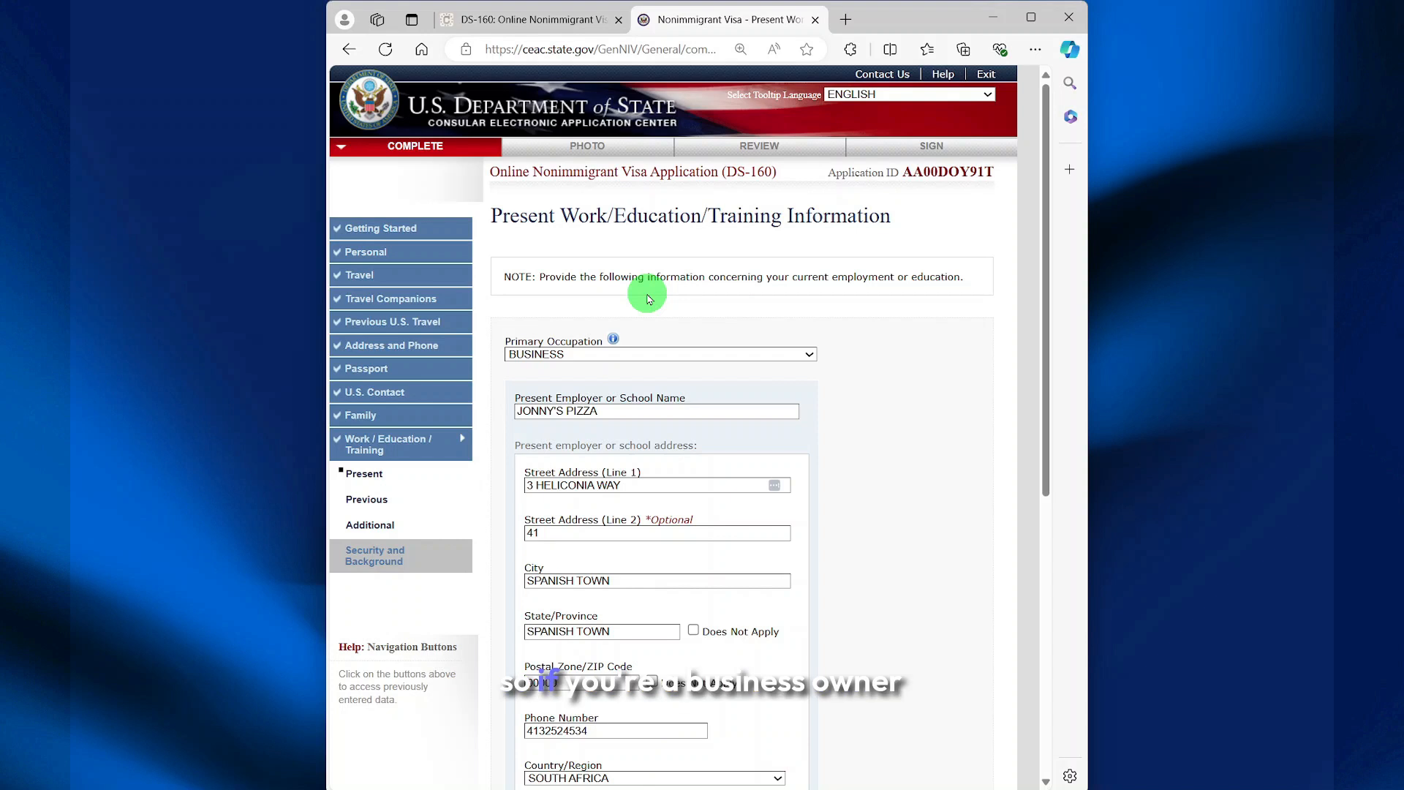
# Set the primary occupation to OTHER and specify it as YOUTUBER
pyautogui.click(810, 354)
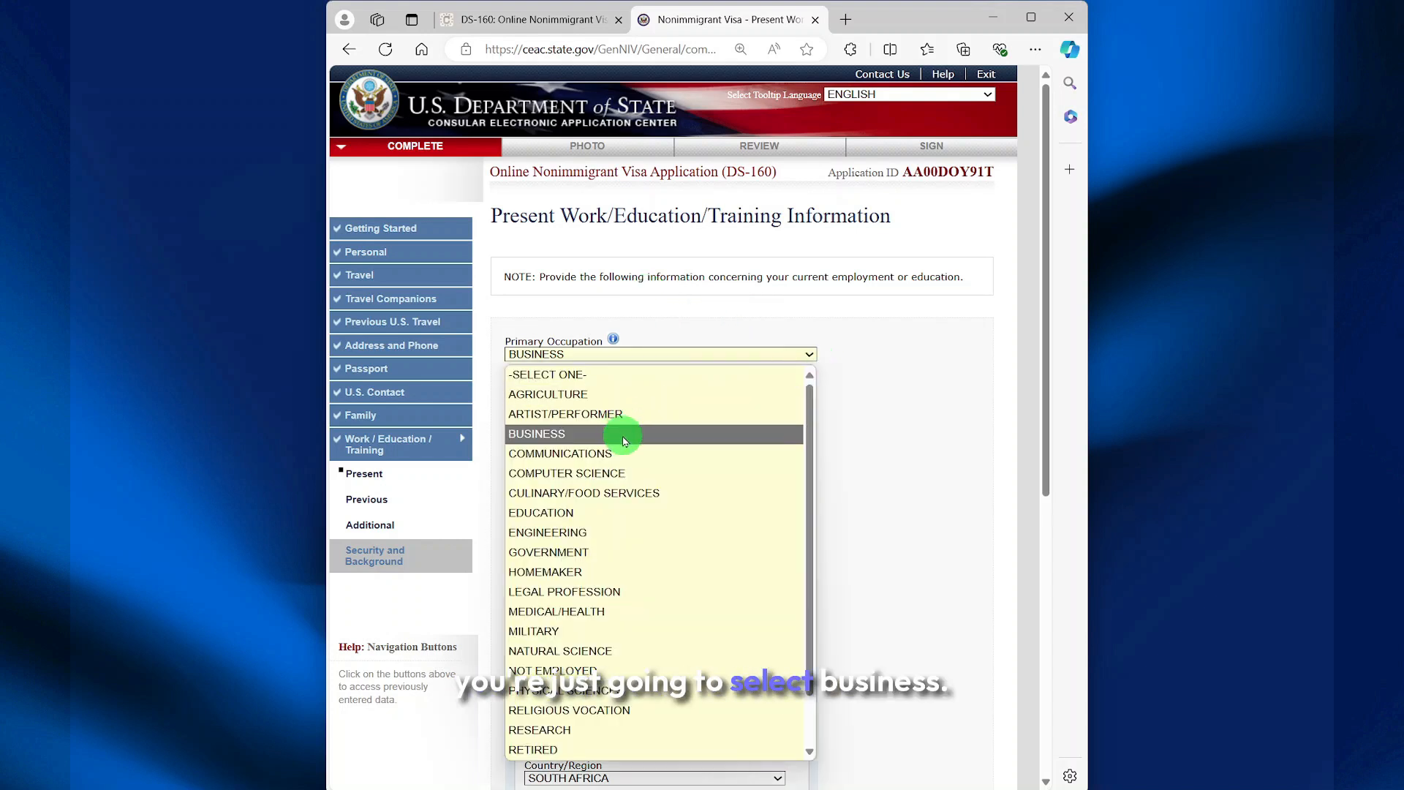
pyautogui.scroll(-1, 662, 534)
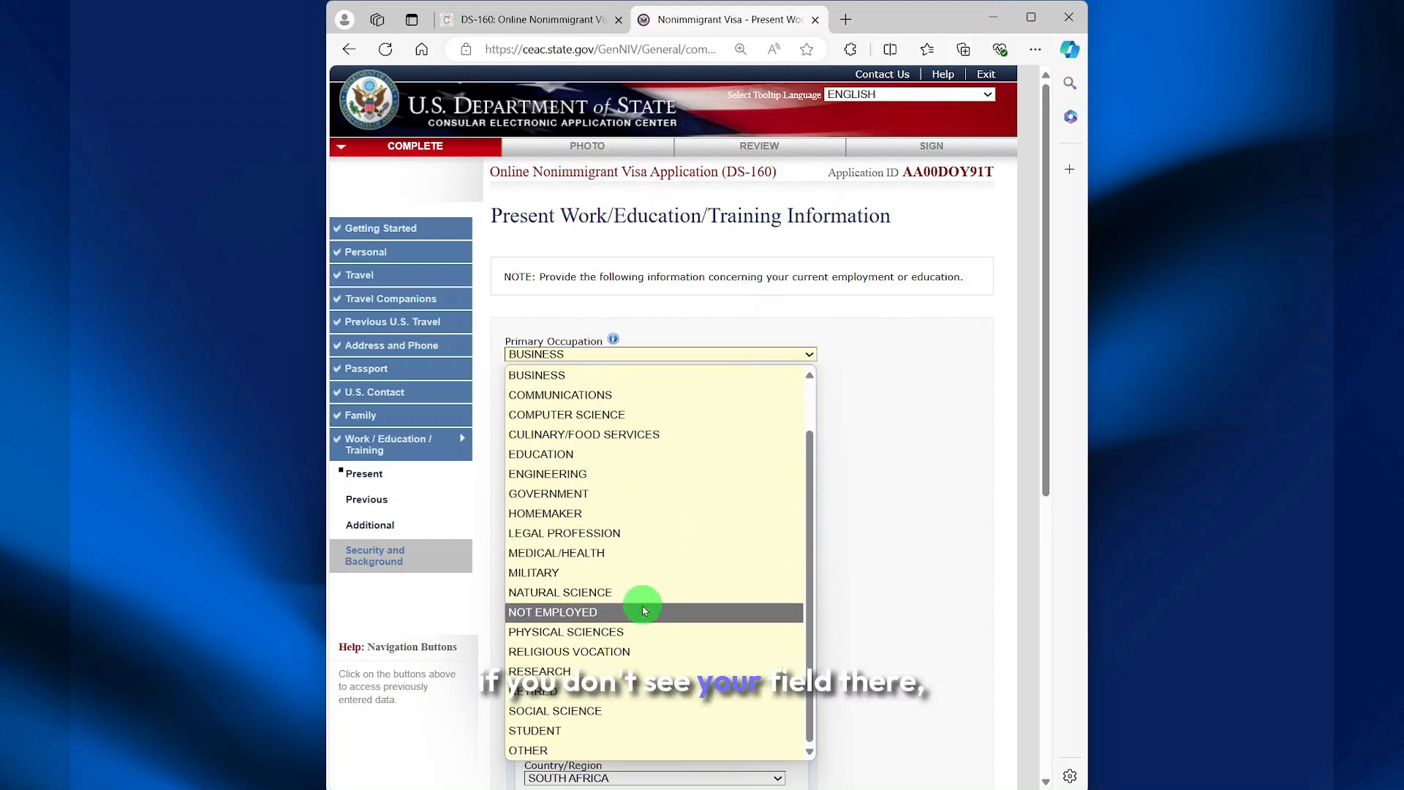
pyautogui.click(560, 753)
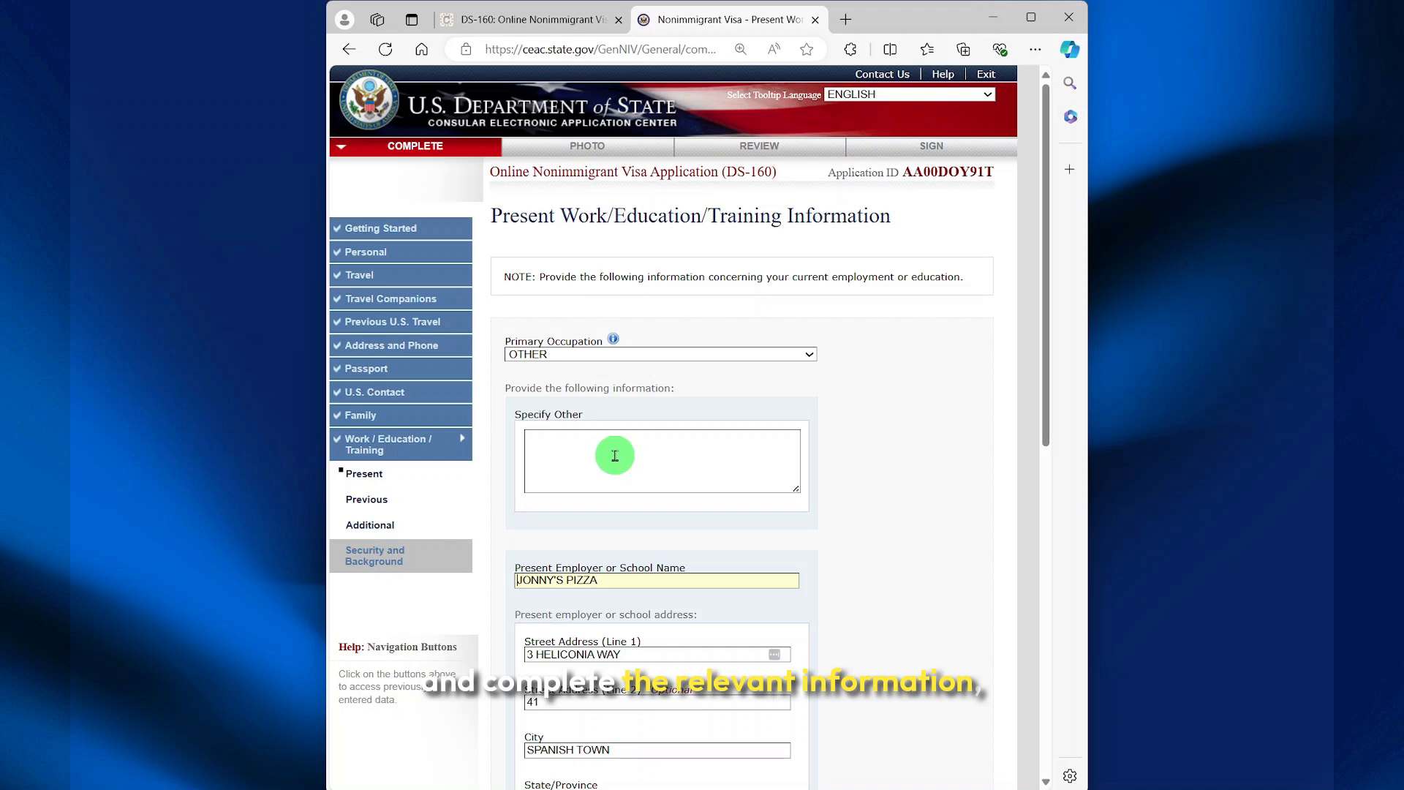
pyautogui.click(614, 459)
pyautogui.write('YOUTUBER')
# Check start date 02 JAN 2020 and monthly income 200000, then continue to Previous Work/Education
pyautogui.scroll(-3, 614, 458)
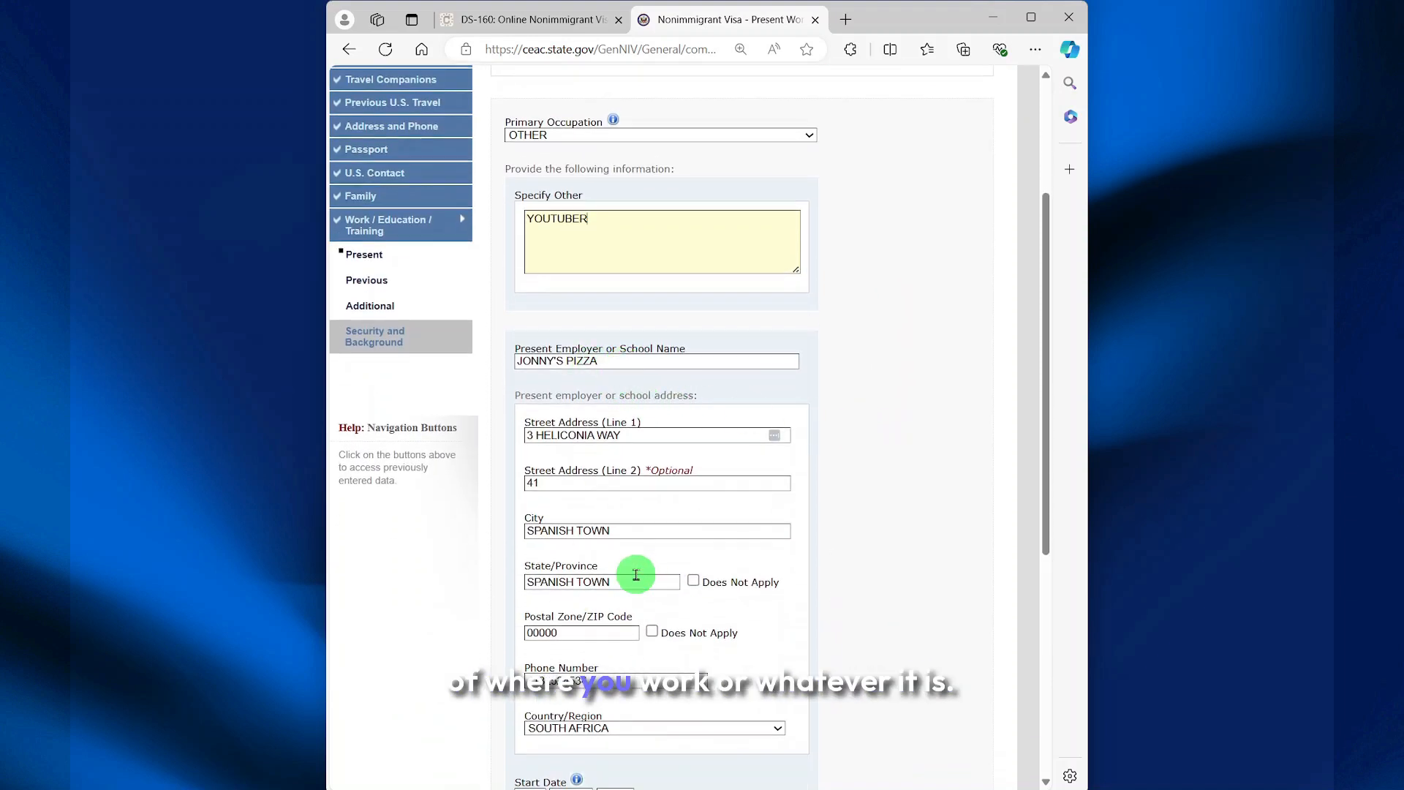
pyautogui.scroll(-2, 640, 574)
pyautogui.scroll(-2, 601, 559)
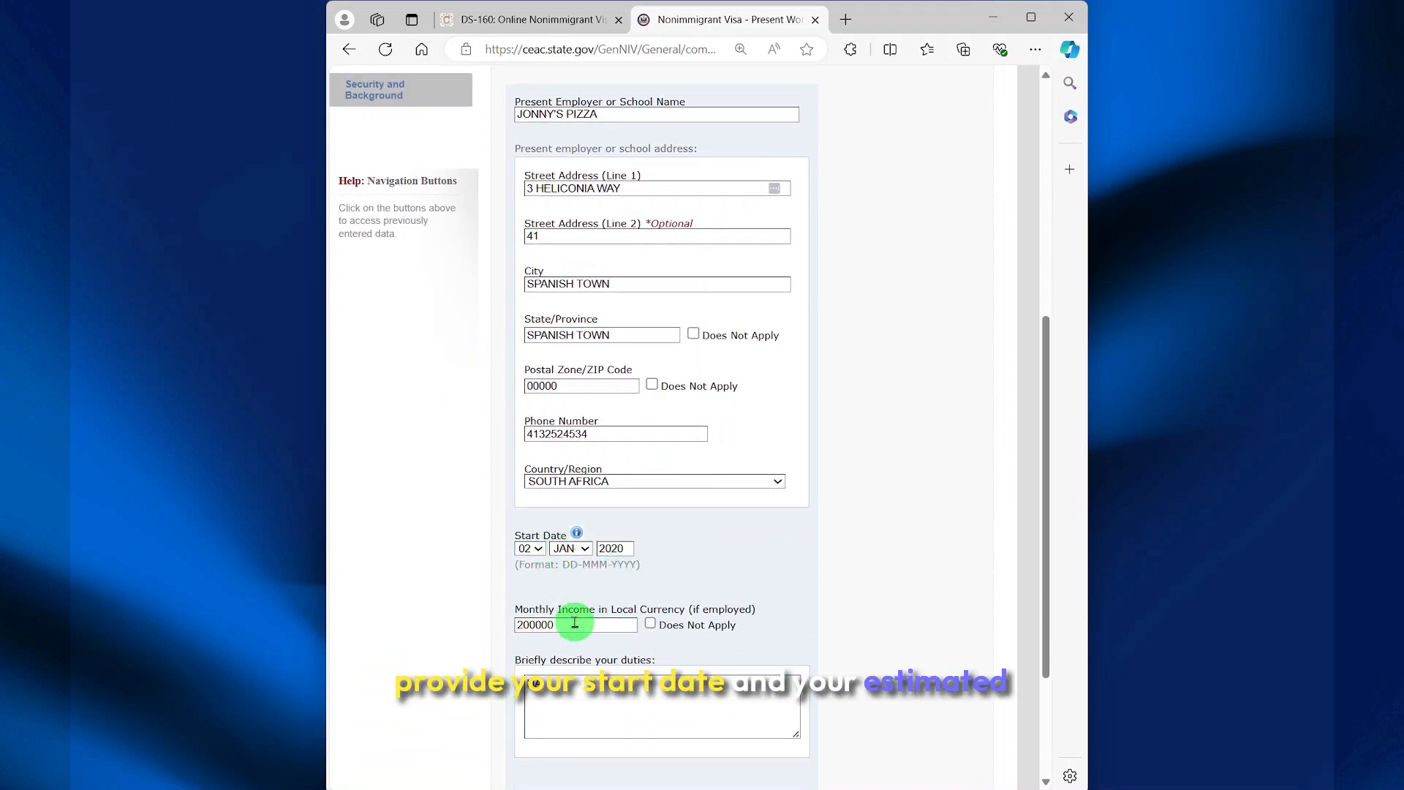
pyautogui.scroll(-3, 578, 621)
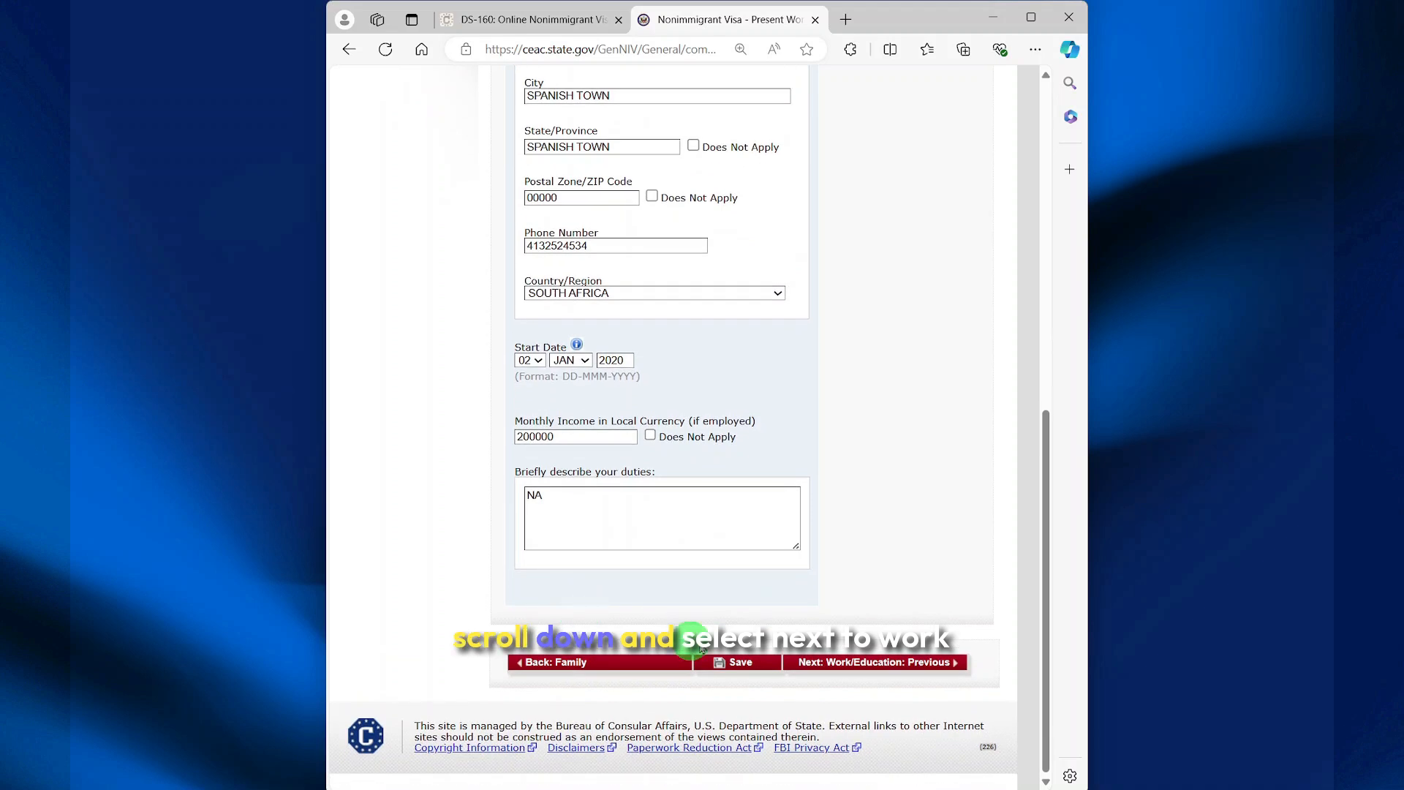
pyautogui.click(833, 663)
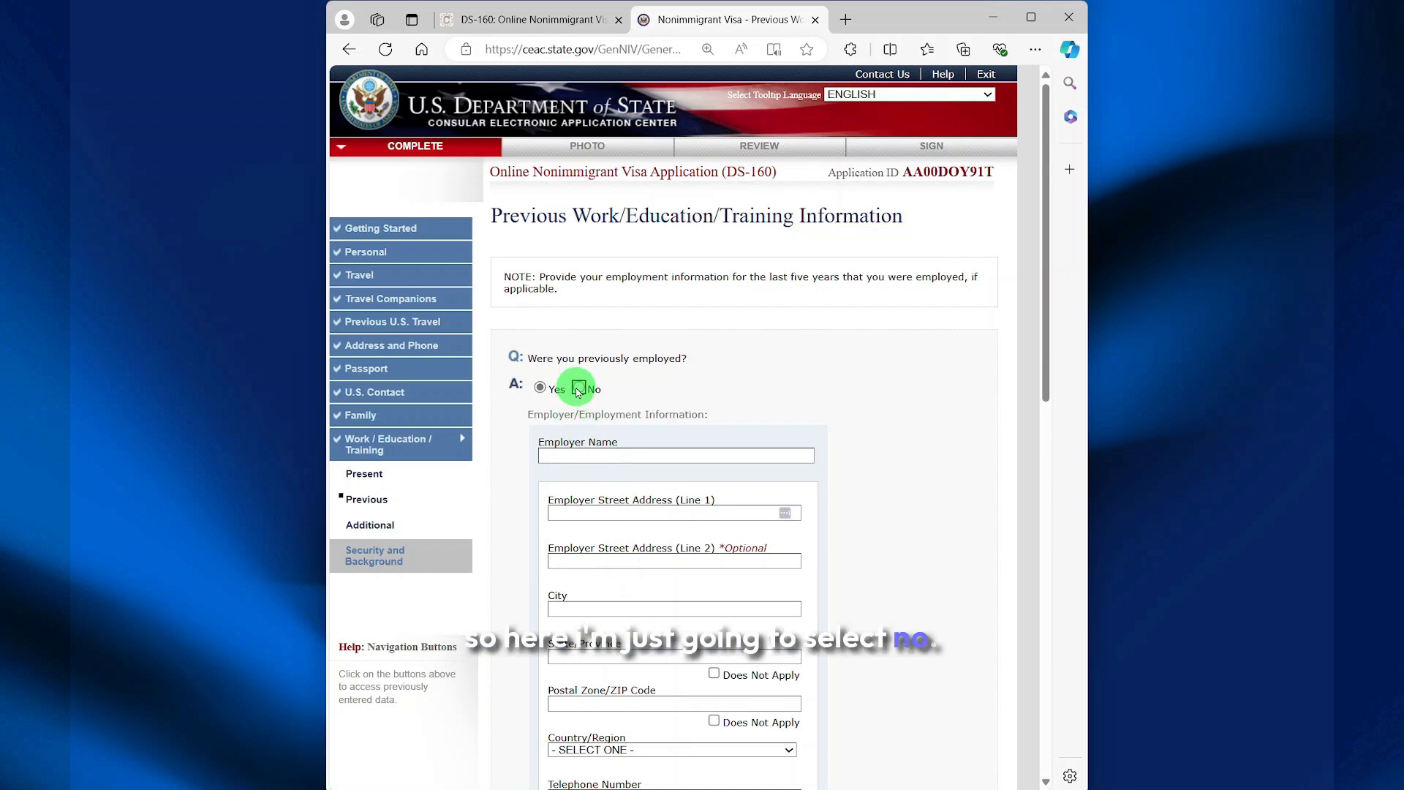
# Answer No to previous employment and to attending secondary-level education, correcting an accidental Yes
pyautogui.click(579, 388)
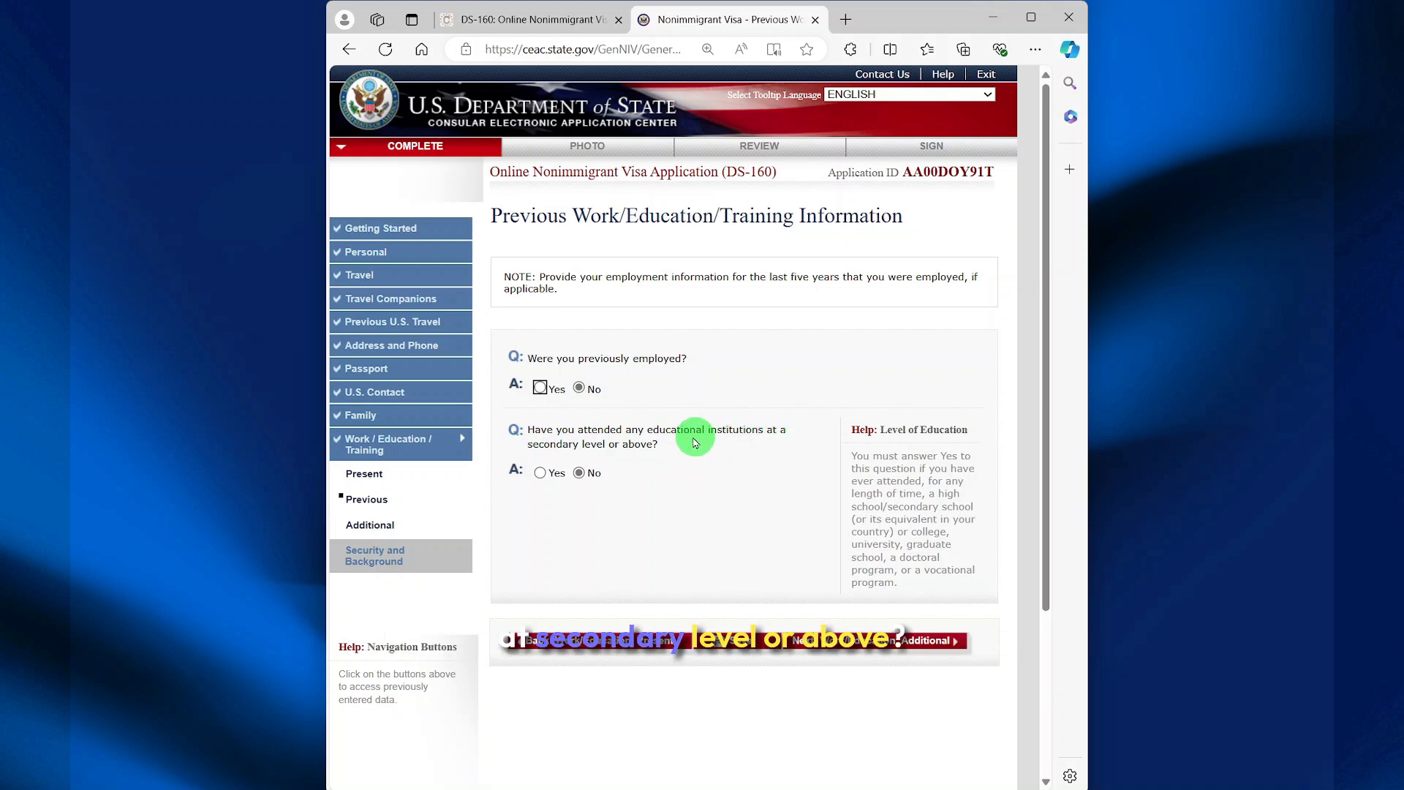
pyautogui.scroll(-2, 654, 444)
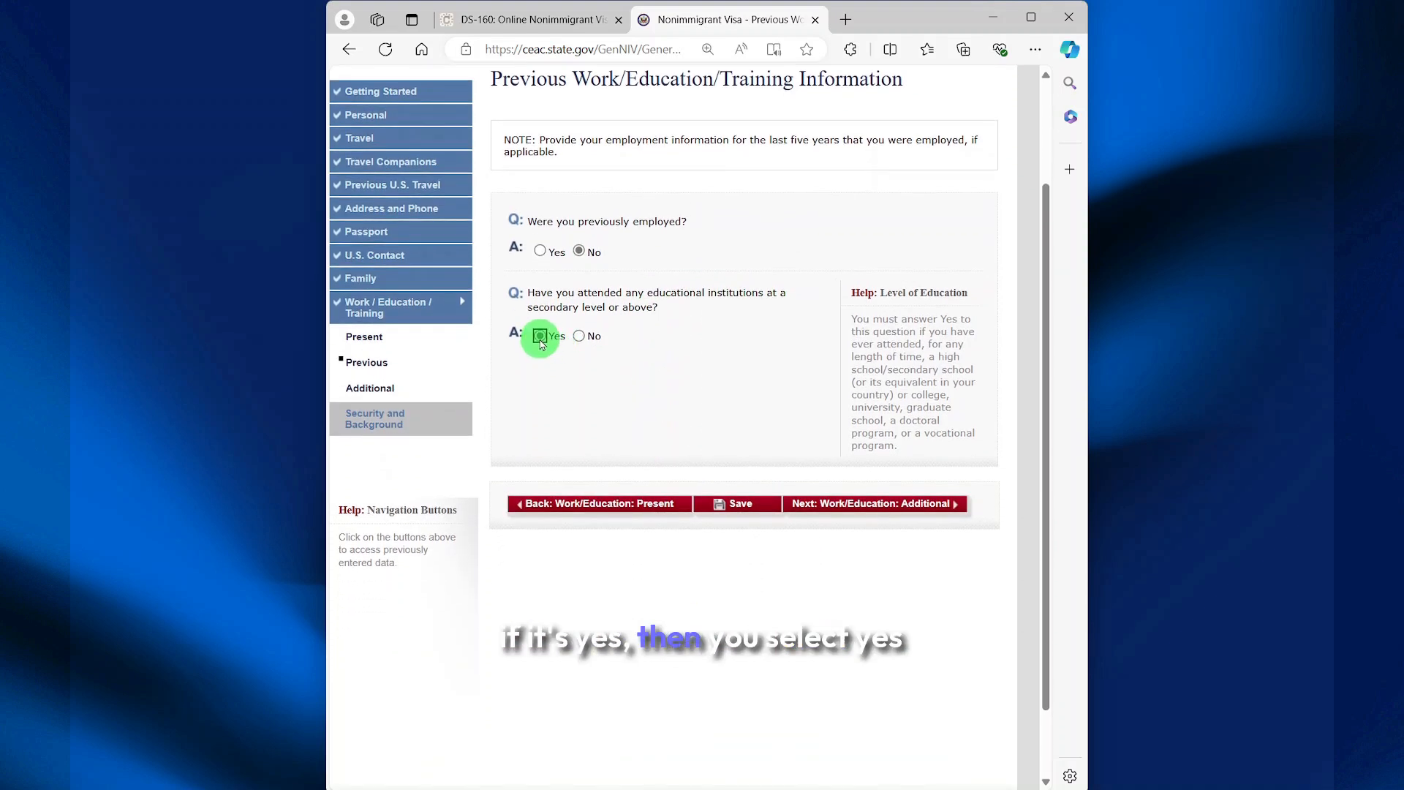
pyautogui.click(539, 337)
pyautogui.scroll(-5, 627, 541)
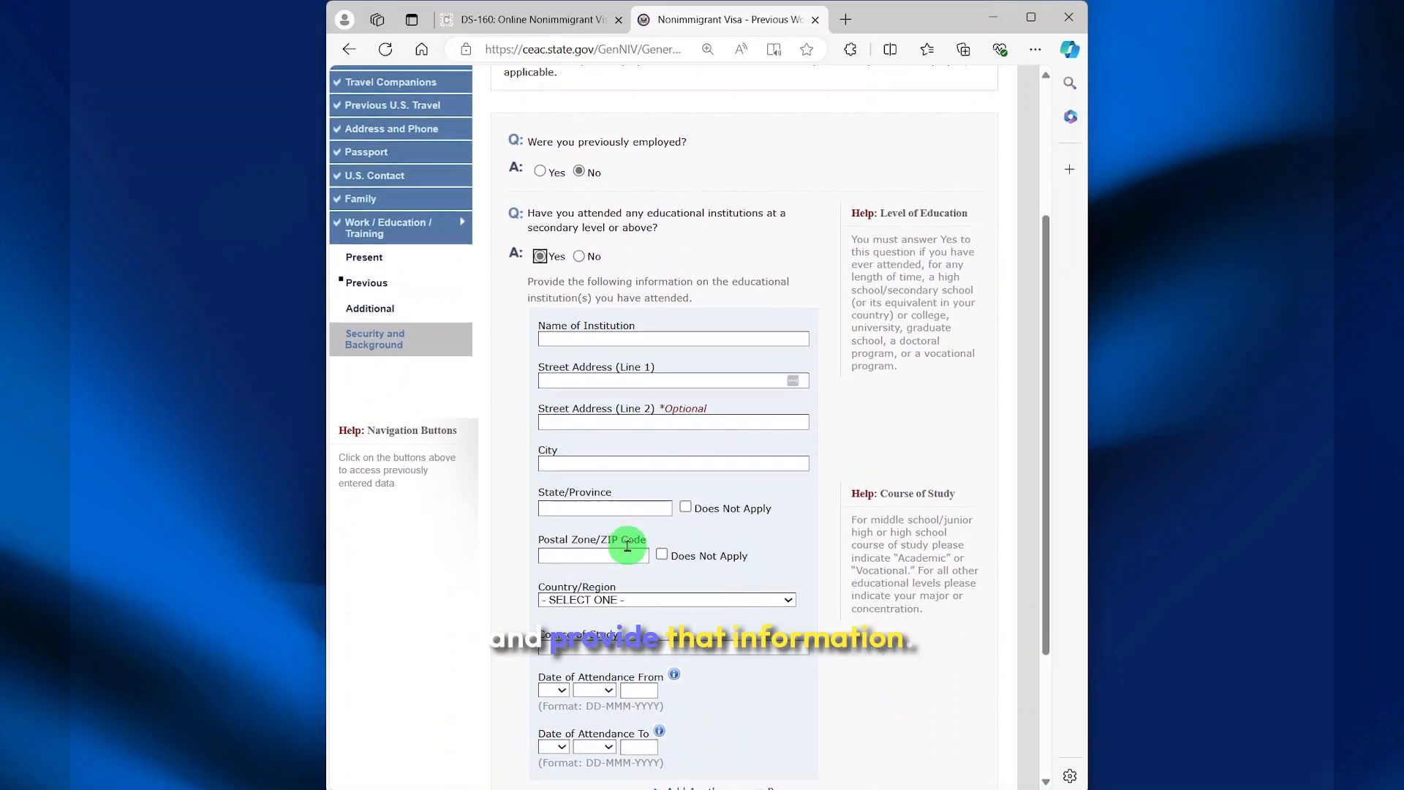
pyautogui.scroll(-3, 627, 545)
pyautogui.scroll(2, 626, 544)
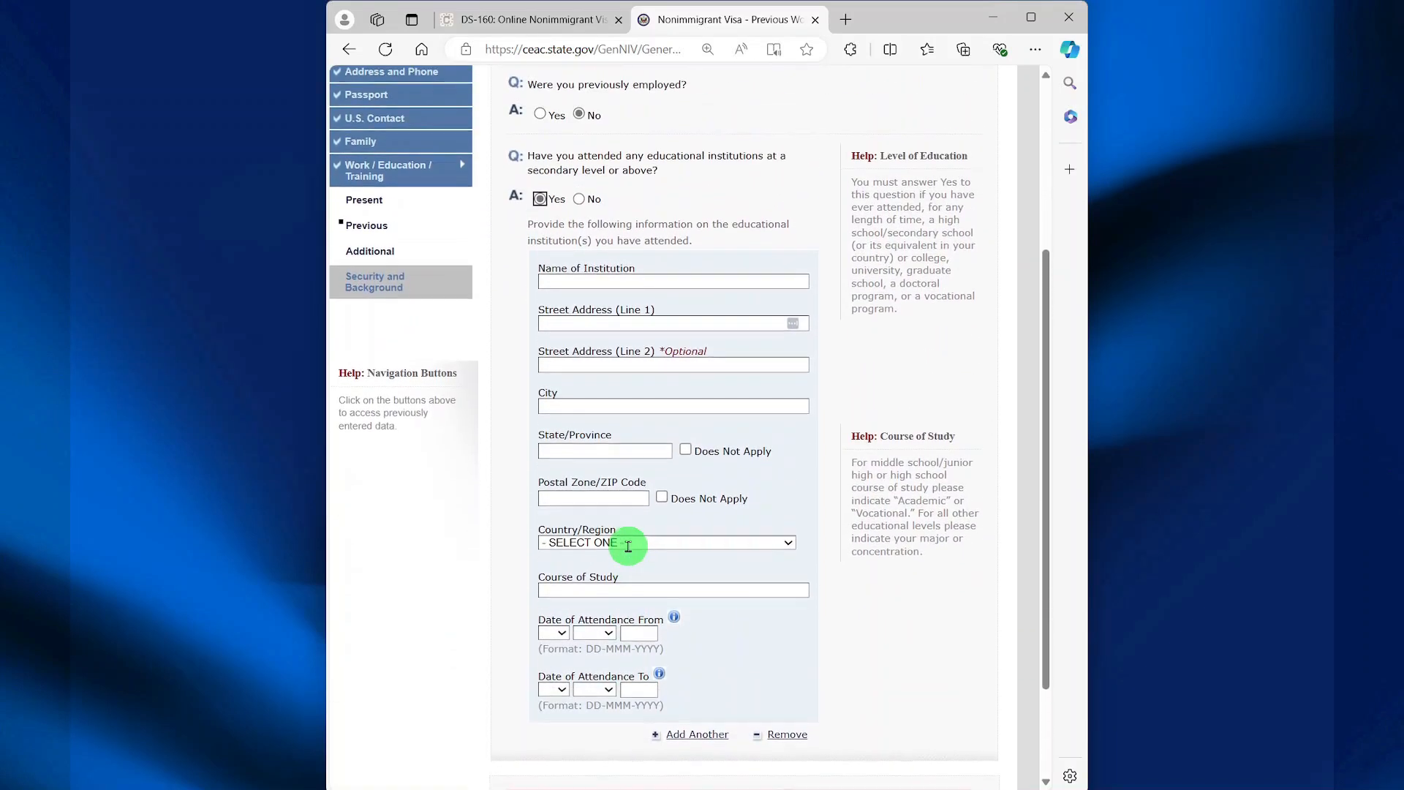
pyautogui.click(579, 199)
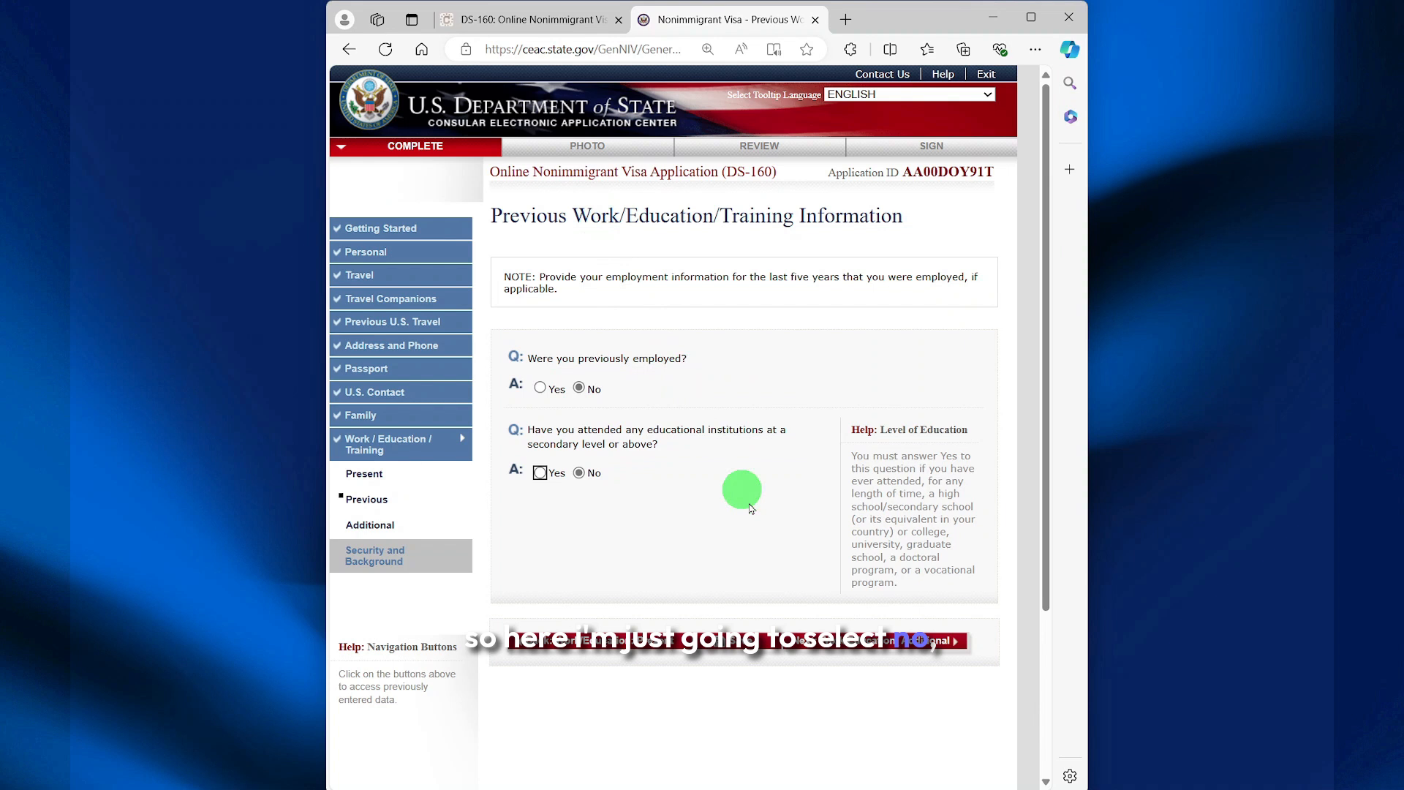
pyautogui.click(817, 642)
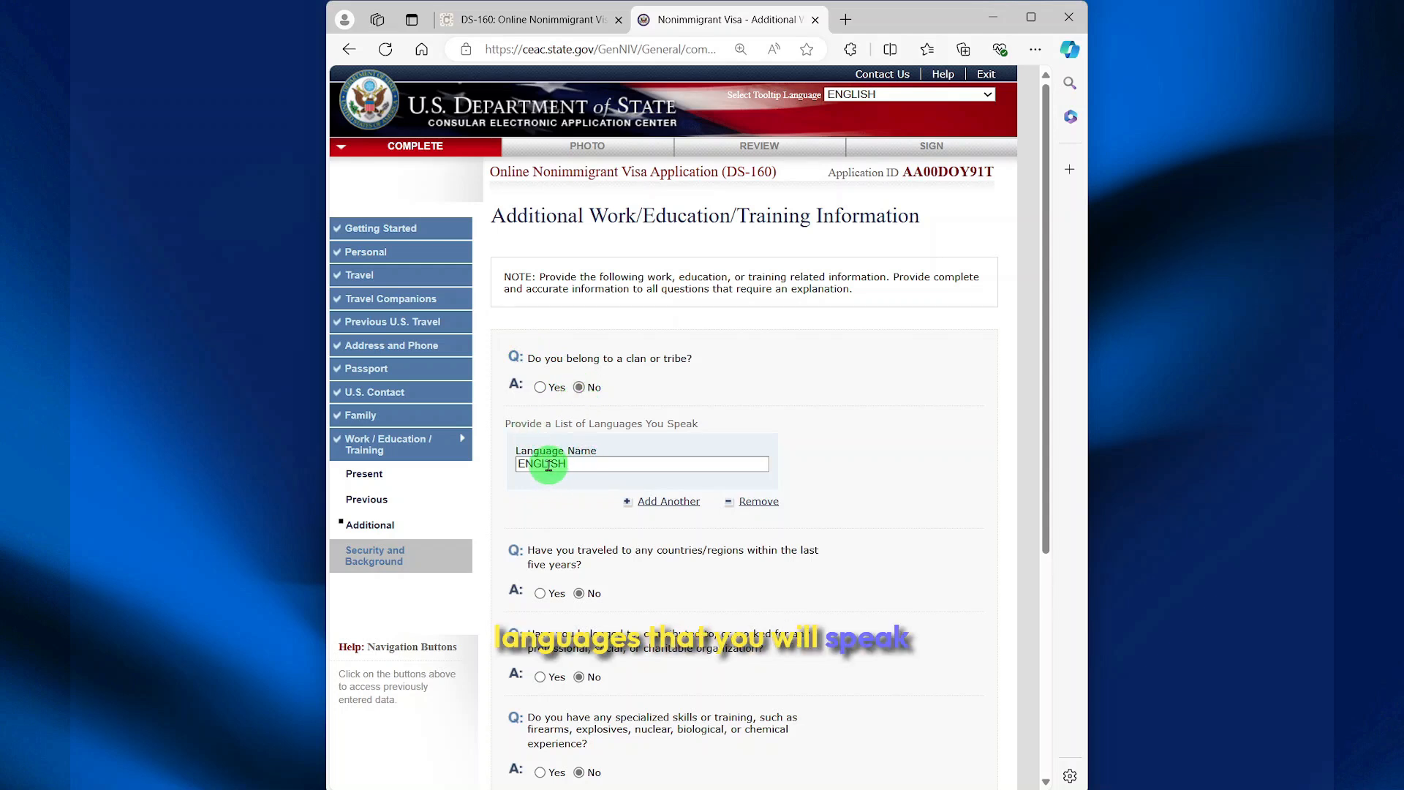
# List ENGLISH as the spoken language and answer No to the remaining additional work/education questions
pyautogui.click(641, 504)
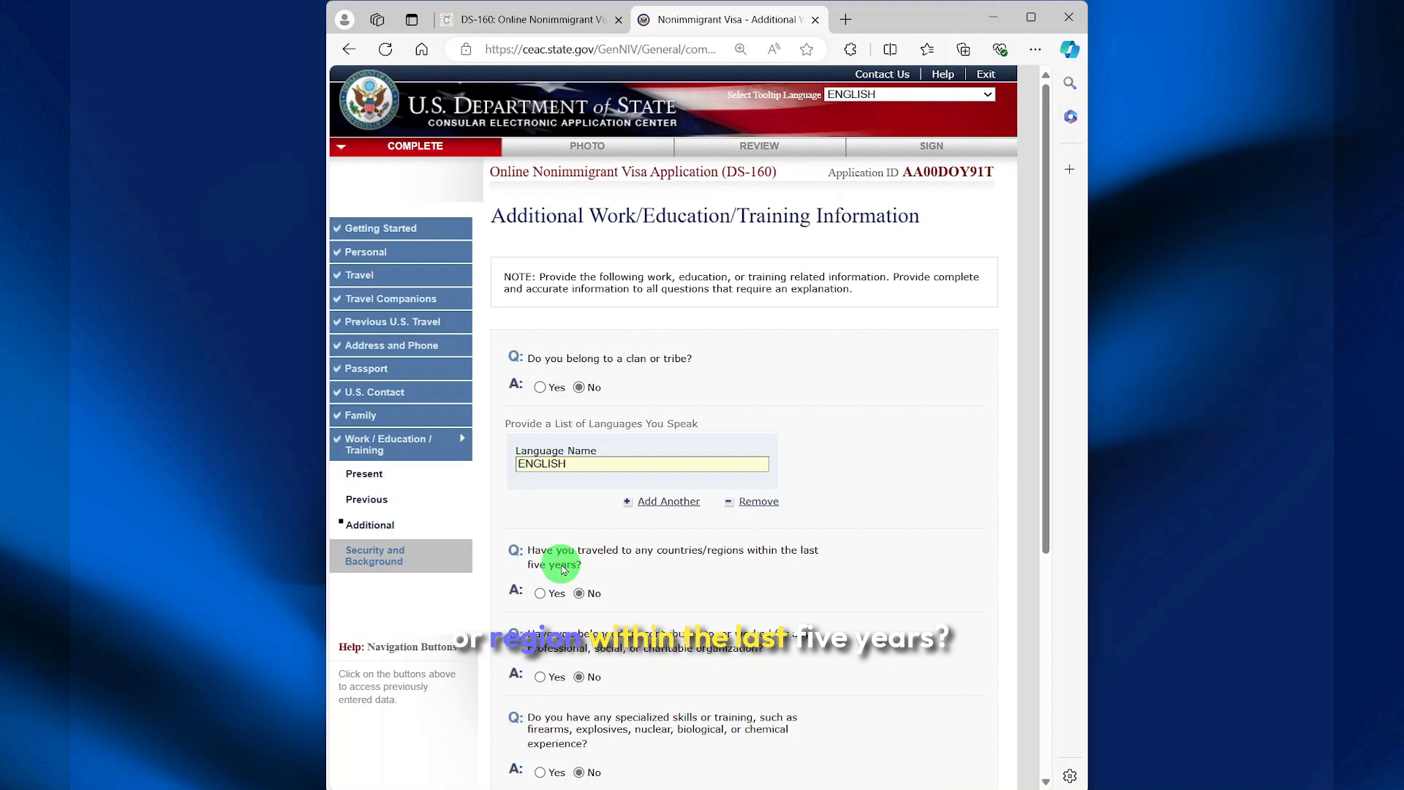
pyautogui.scroll(-2, 594, 567)
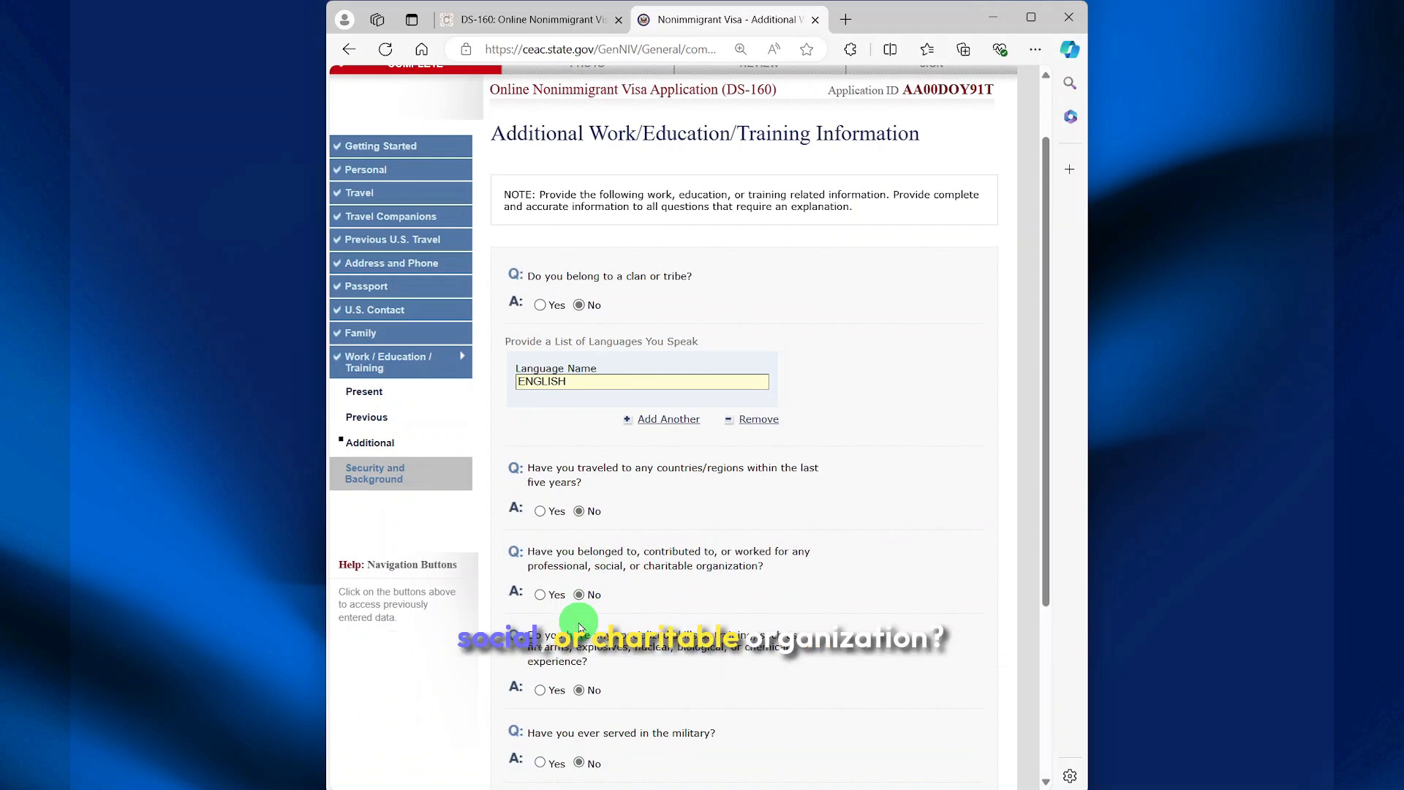
pyautogui.scroll(-2, 581, 585)
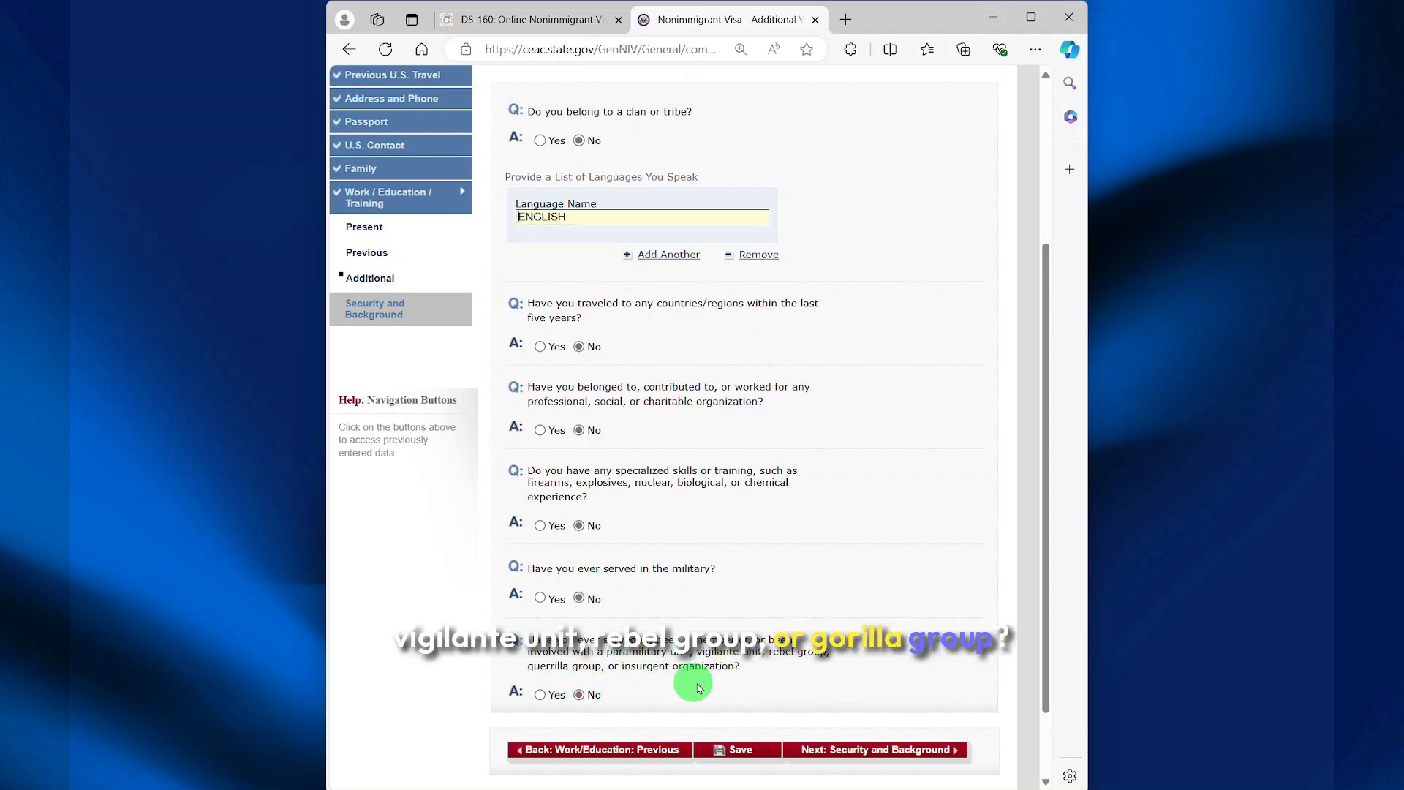
pyautogui.scroll(-2, 721, 676)
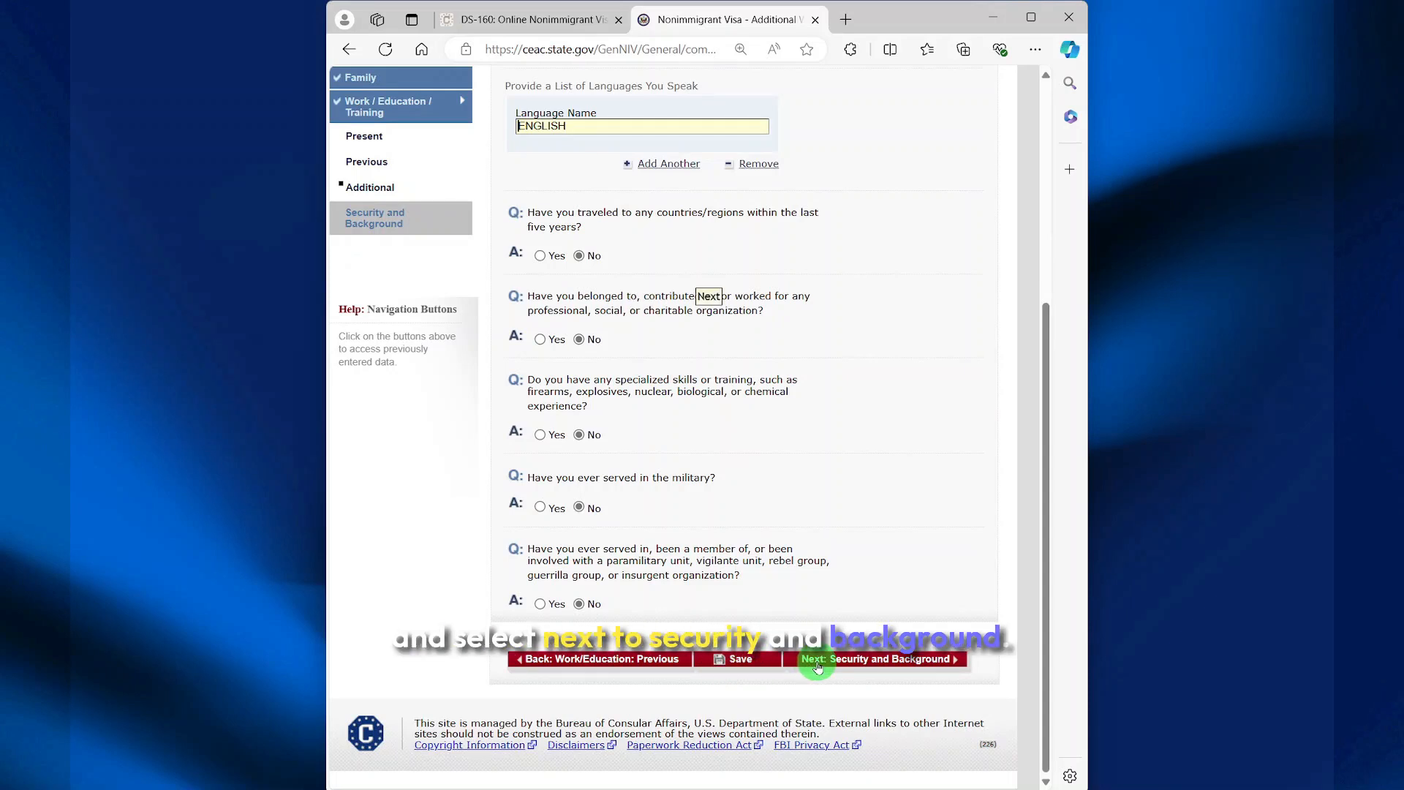
pyautogui.click(817, 660)
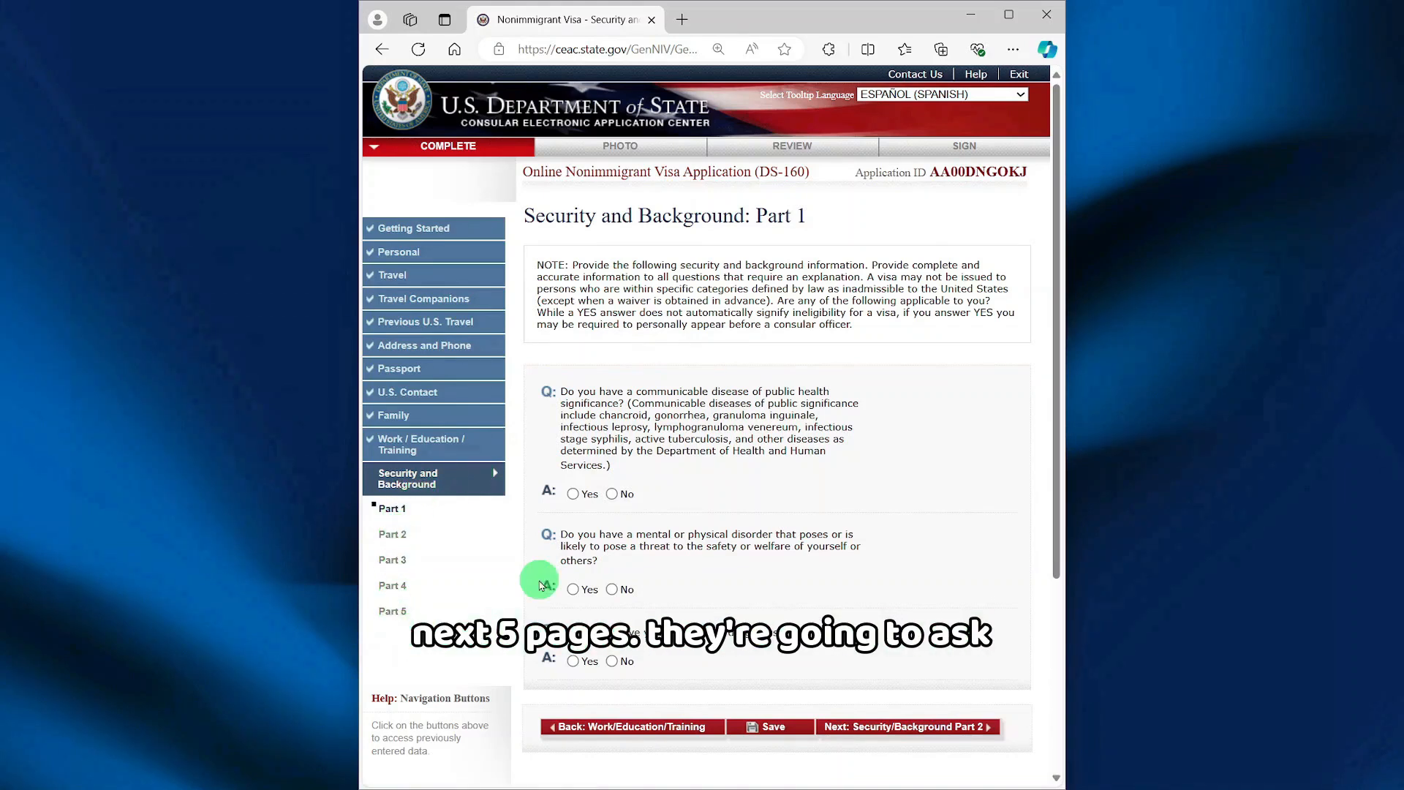
# Answer No to Part 1's communicable disease, mental/physical disorder and drug abuse questions
pyautogui.scroll(-1, 637, 371)
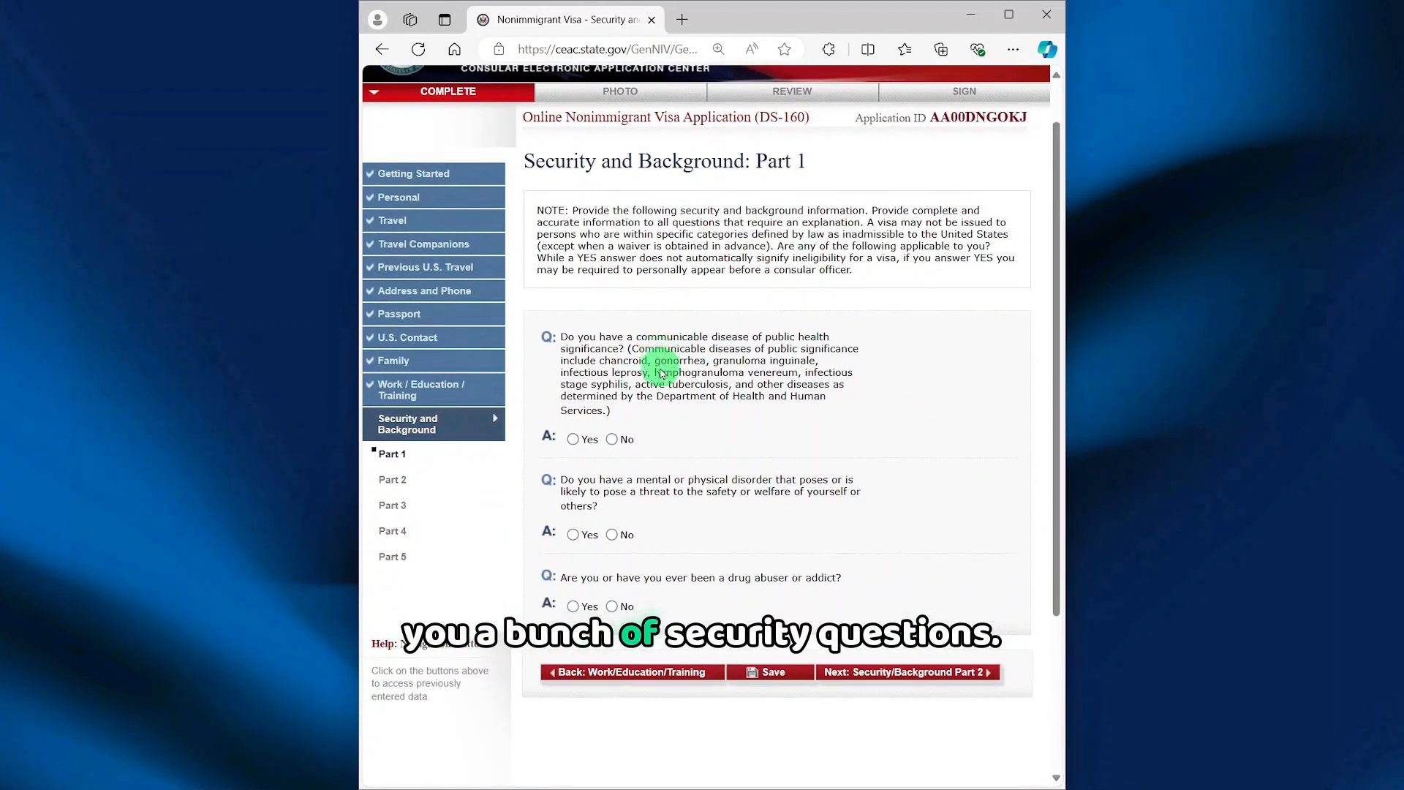
pyautogui.click(612, 440)
pyautogui.click(612, 534)
pyautogui.click(612, 607)
pyautogui.click(910, 672)
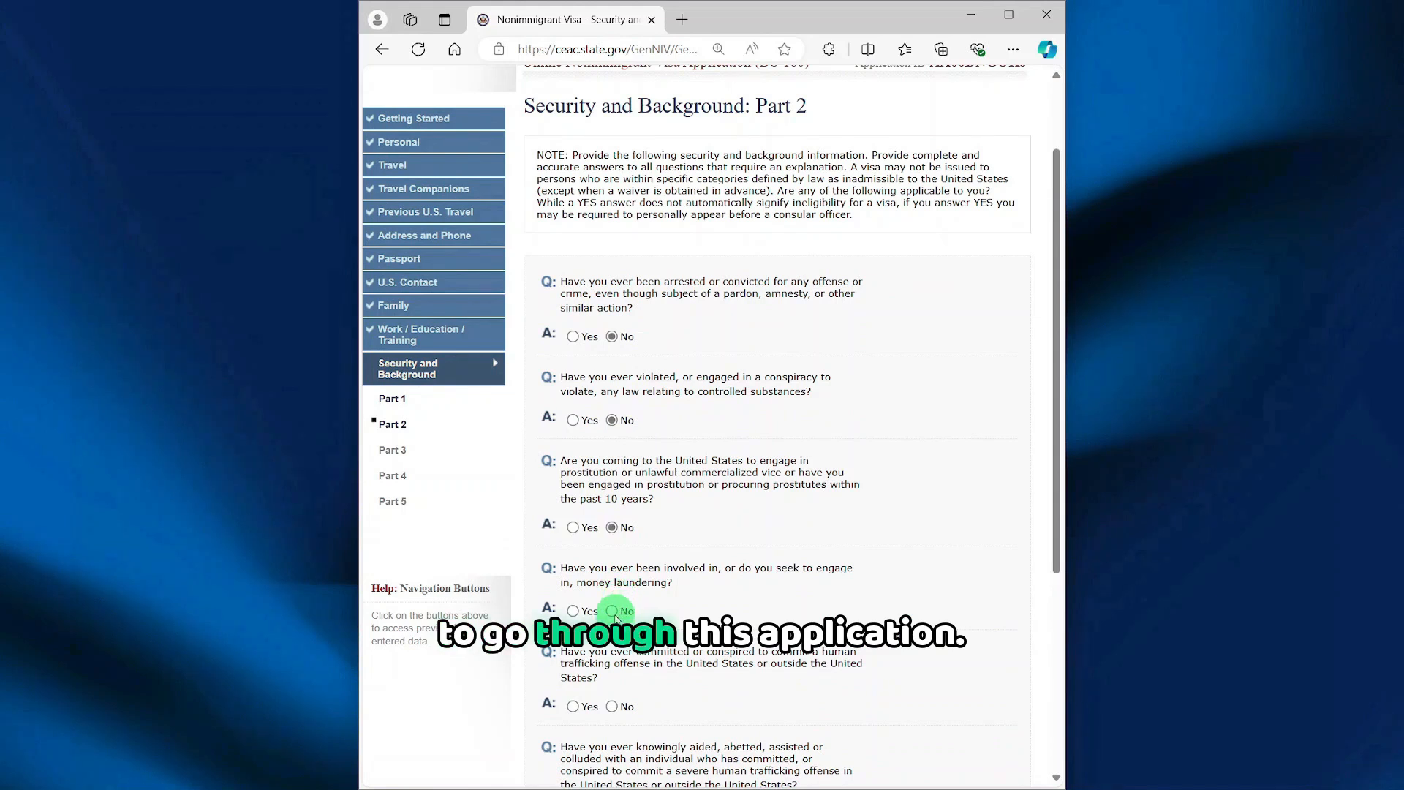
# Answer No through Parts 2–5, including money laundering, child custody and illegal voting
pyautogui.click(613, 611)
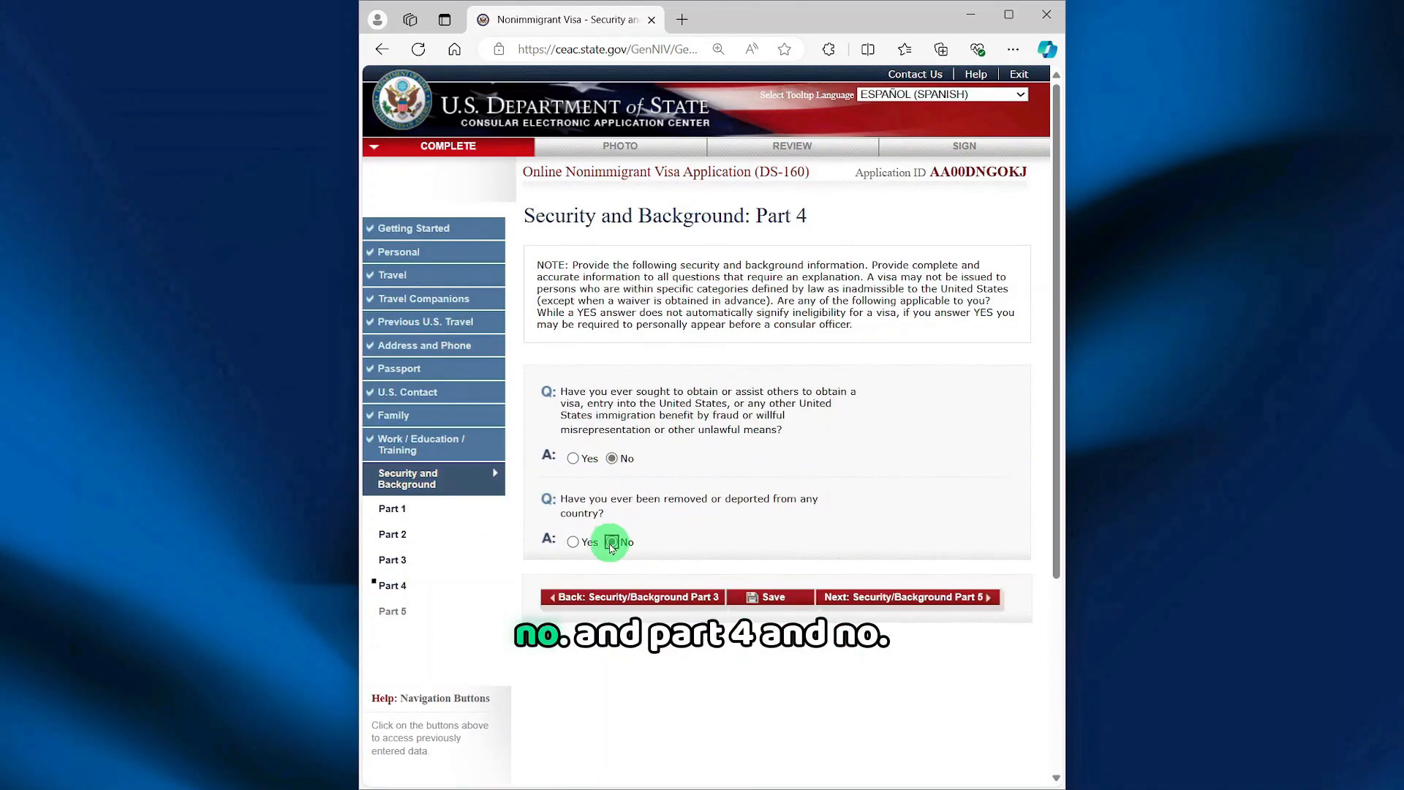
pyautogui.click(611, 541)
pyautogui.click(900, 606)
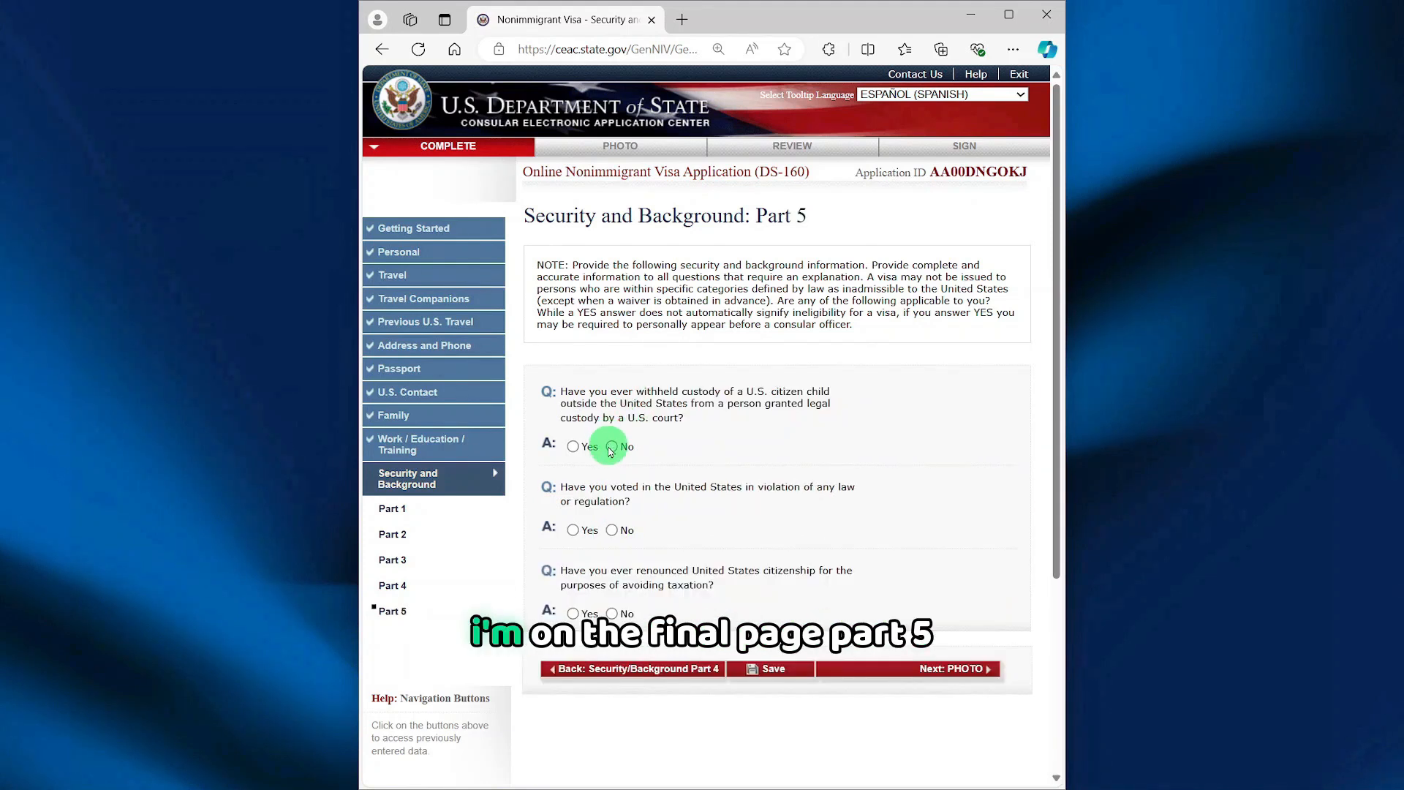
pyautogui.click(612, 446)
pyautogui.click(612, 529)
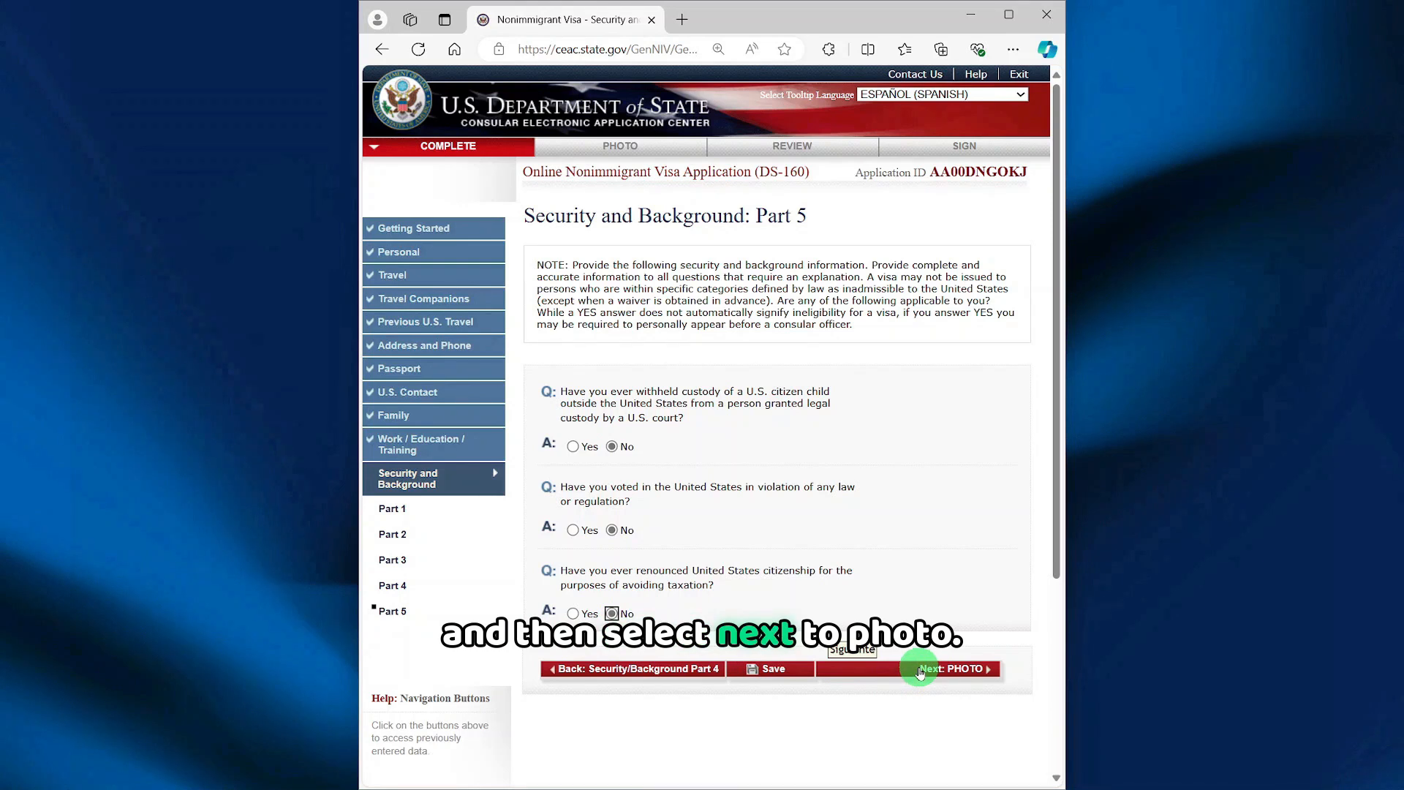
pyautogui.scroll(-4, 920, 671)
# Save the application, then continue on to the photo step
pyautogui.click(768, 393)
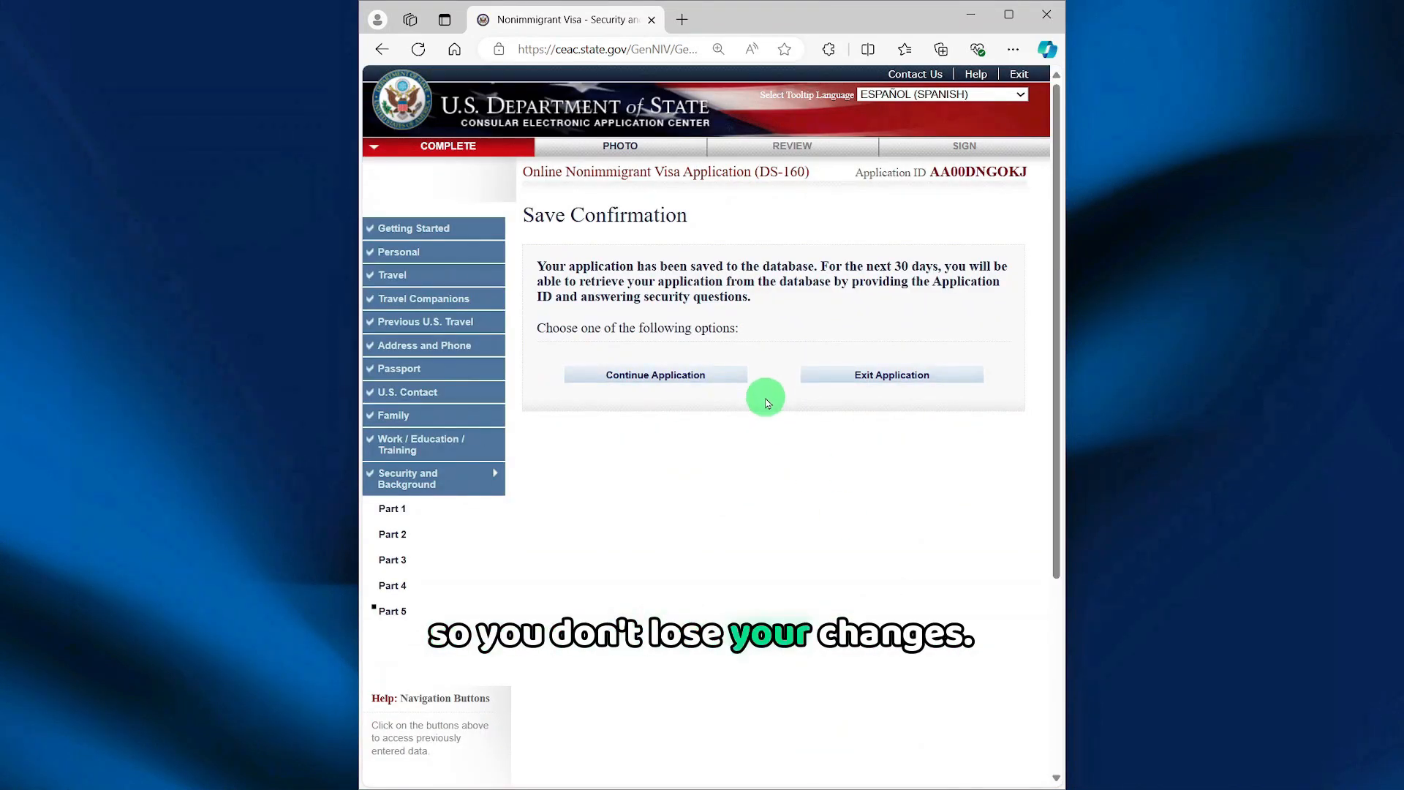
pyautogui.click(655, 377)
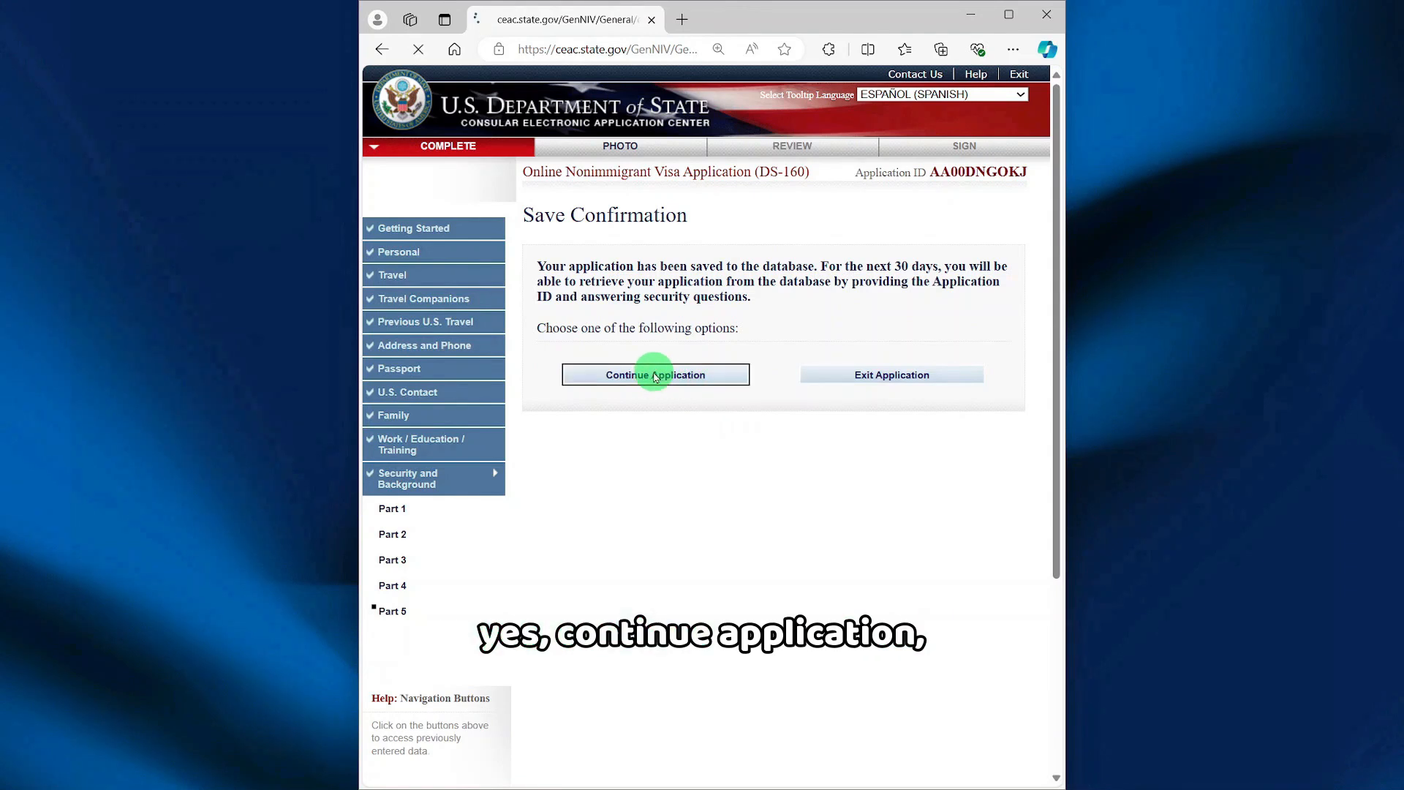
pyautogui.click(923, 671)
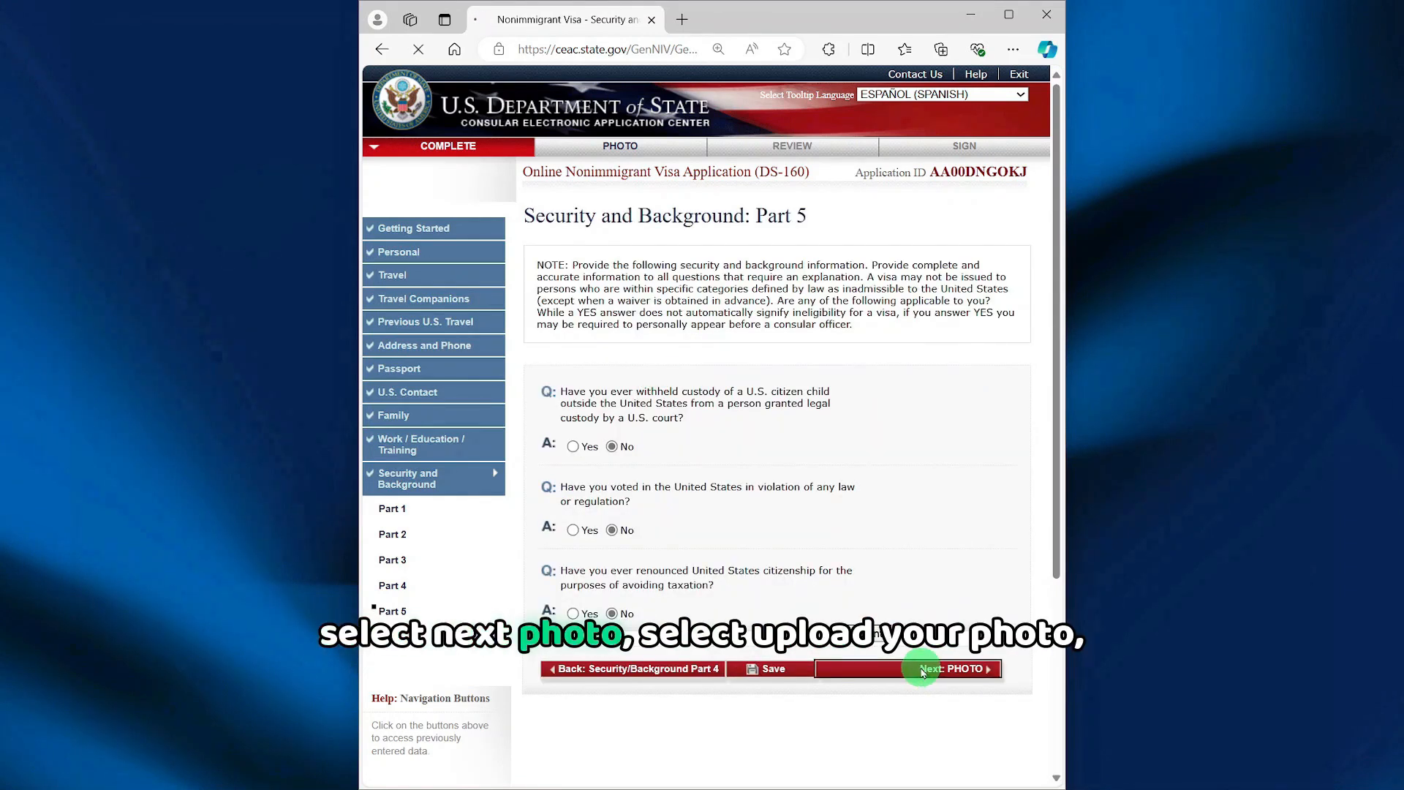
# Upload the passport JPEG photo, accept it after it passes the quality check, and proceed to review
pyautogui.click(743, 685)
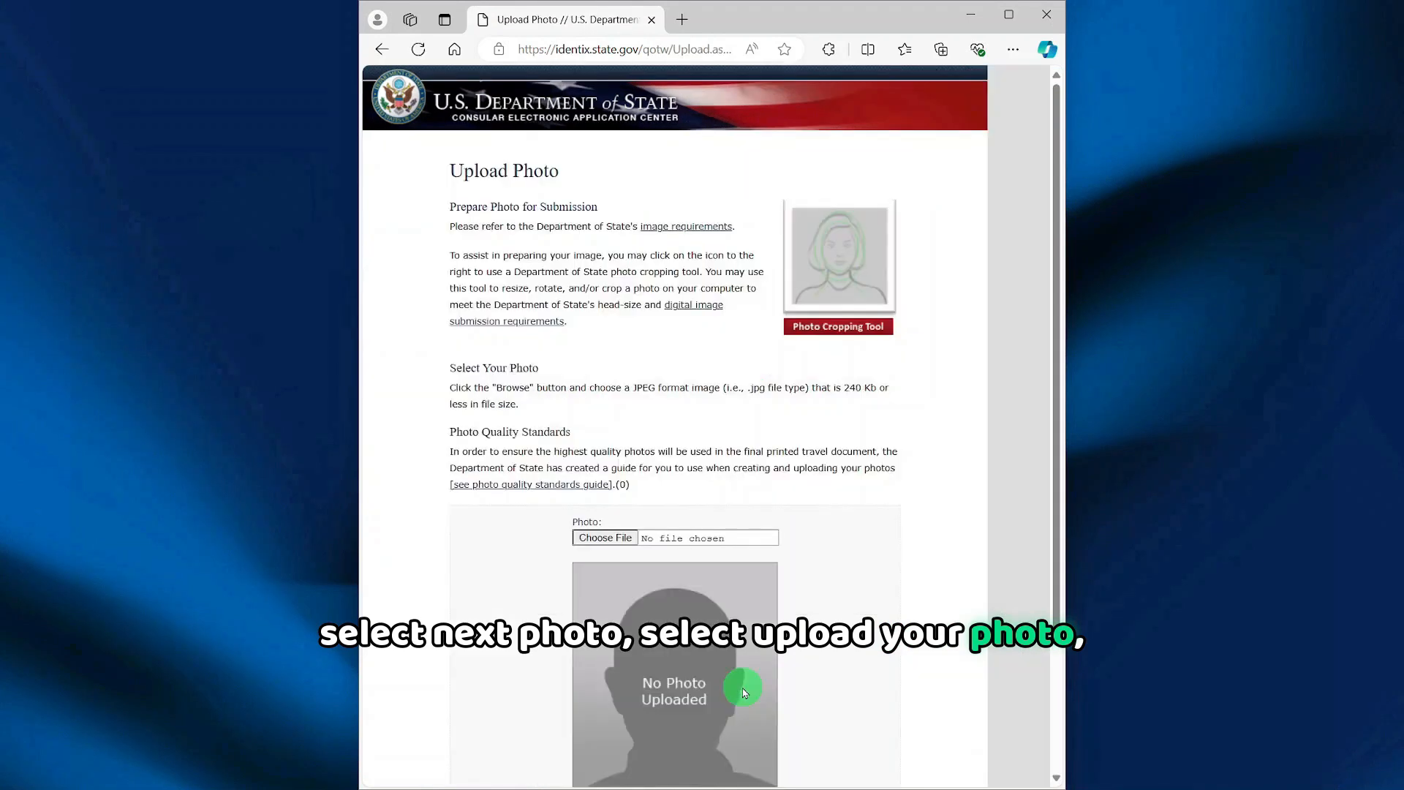
pyautogui.scroll(-3, 744, 692)
pyautogui.click(595, 354)
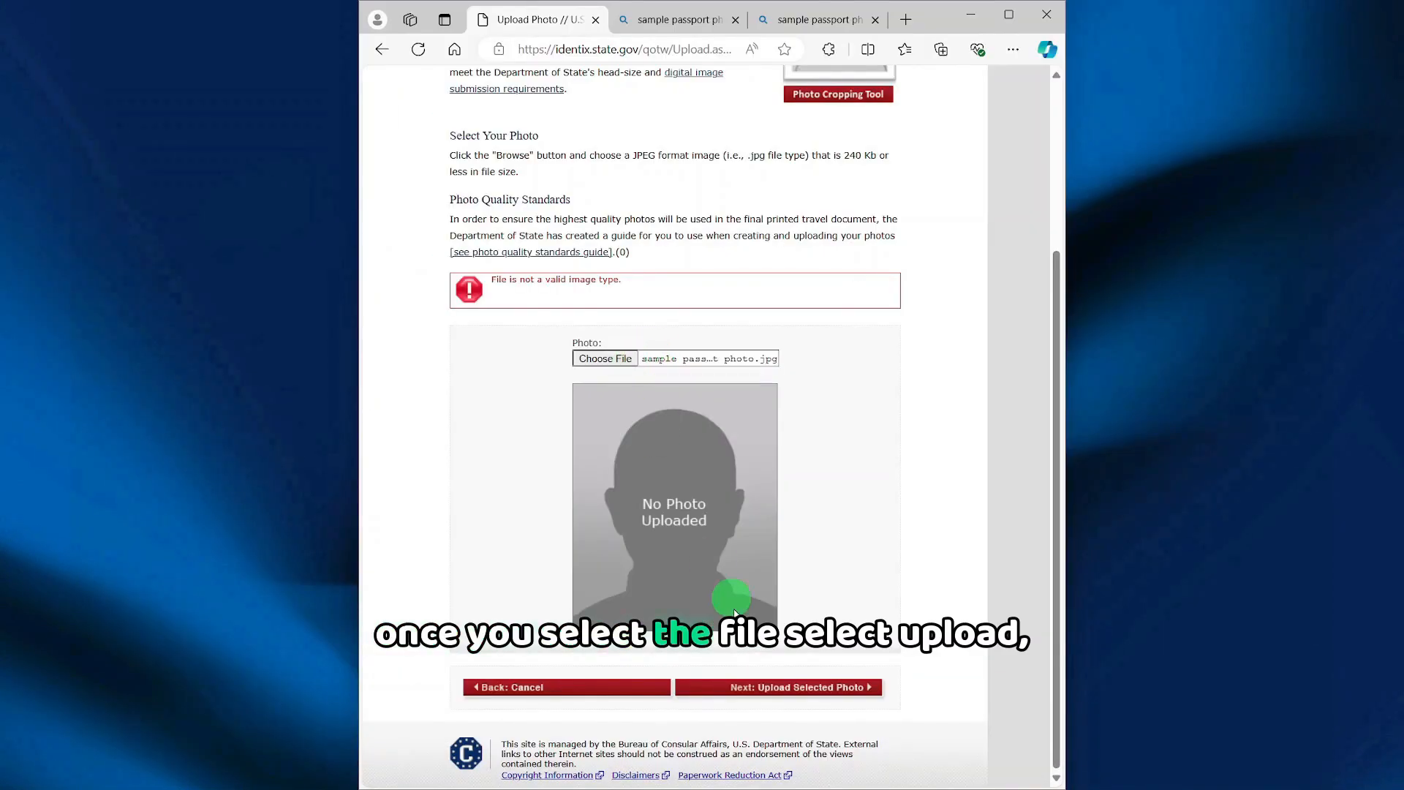
pyautogui.click(777, 687)
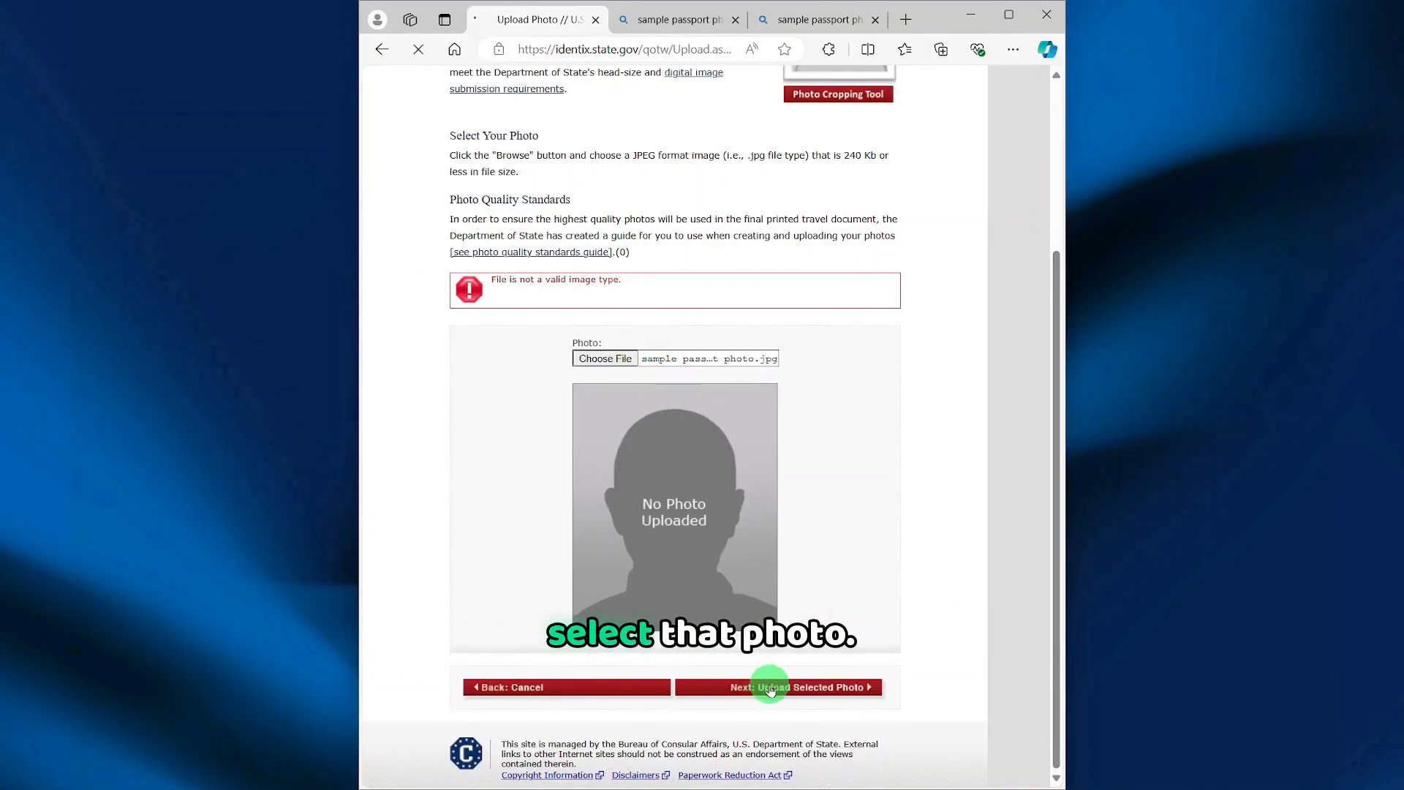
pyautogui.scroll(-1, 775, 703)
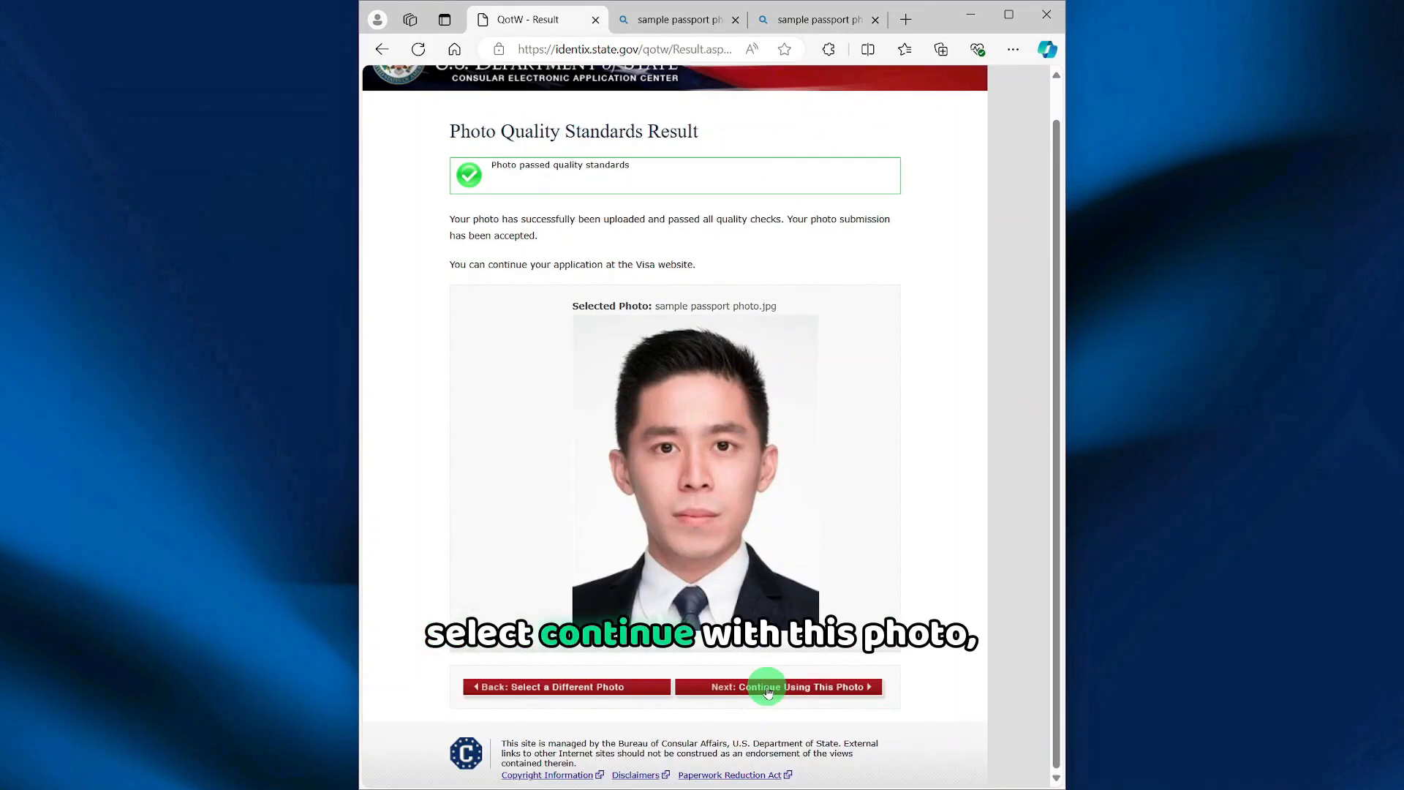
pyautogui.click(763, 684)
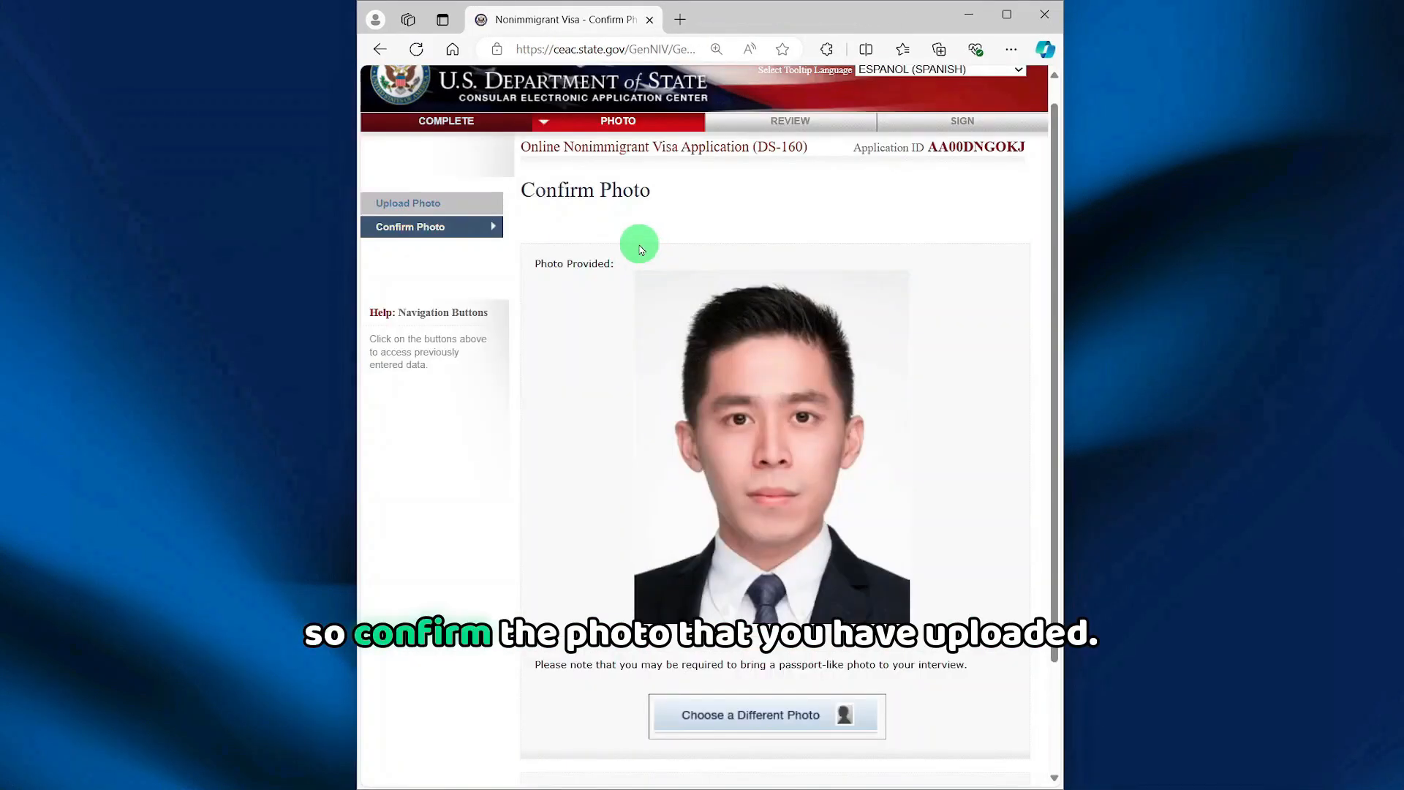
pyautogui.scroll(-2, 755, 295)
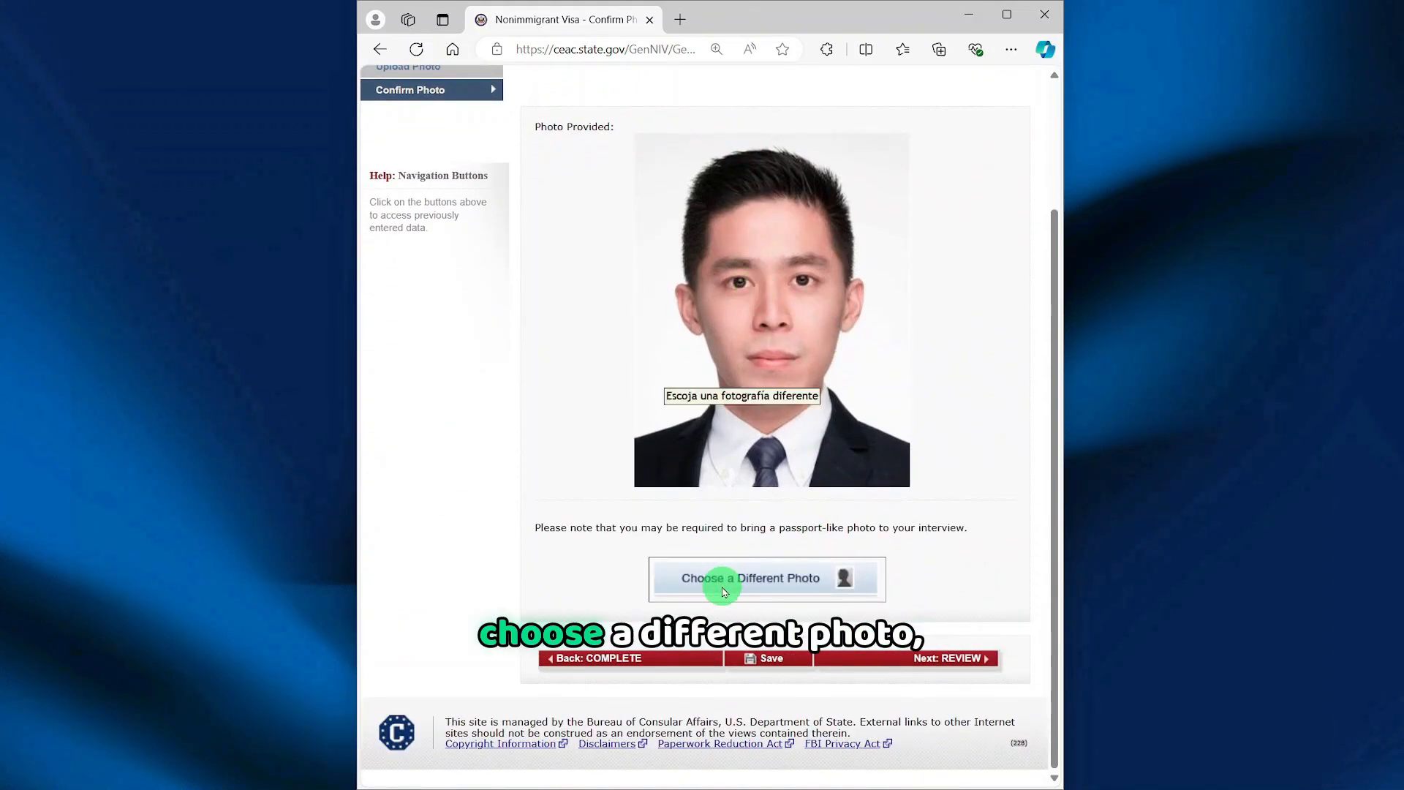
pyautogui.click(921, 658)
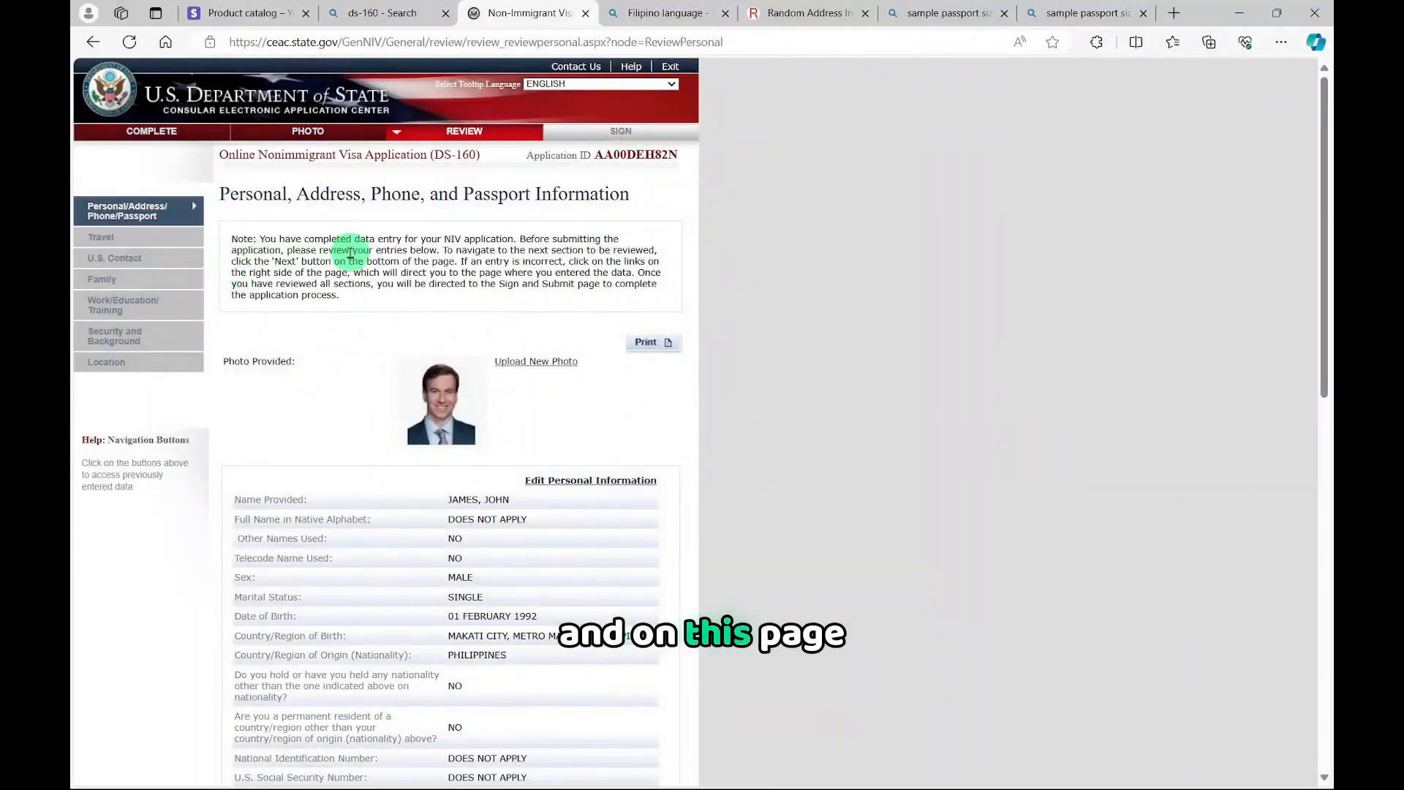
# Review the personal, travel, and Security and Background pages through to Location (MANILA, PHILIPPINES)
pyautogui.scroll(-4, 389, 271)
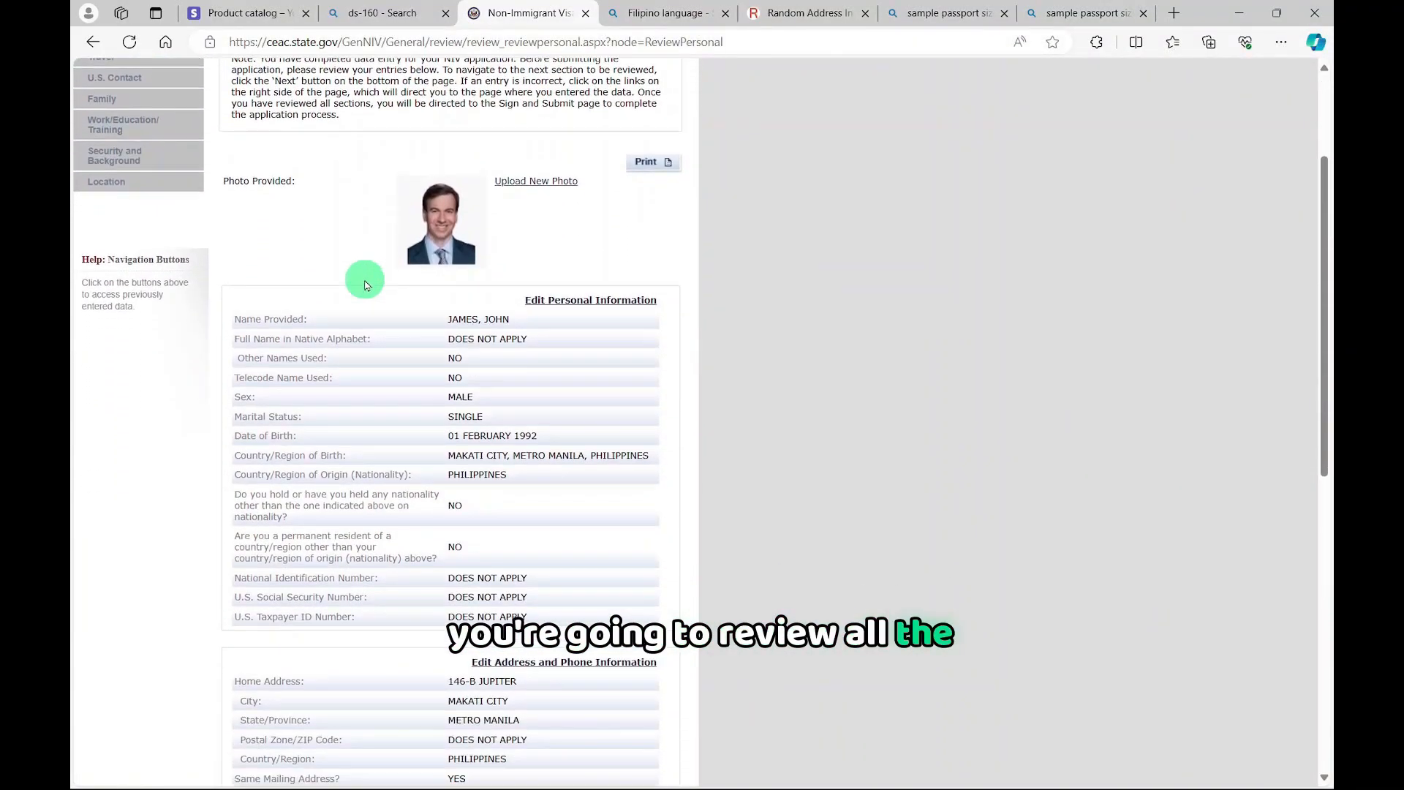
pyautogui.scroll(-8, 374, 320)
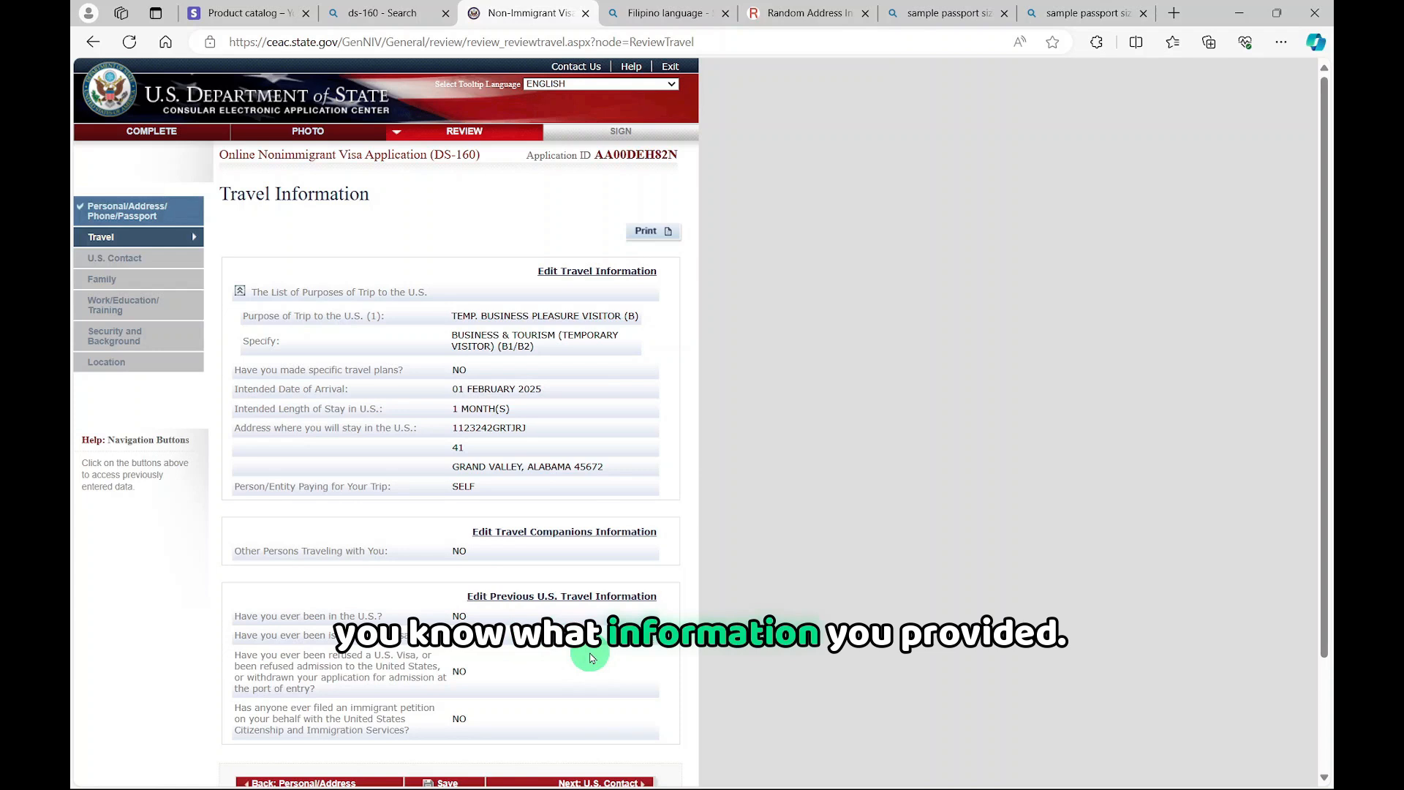
pyautogui.scroll(-2, 596, 654)
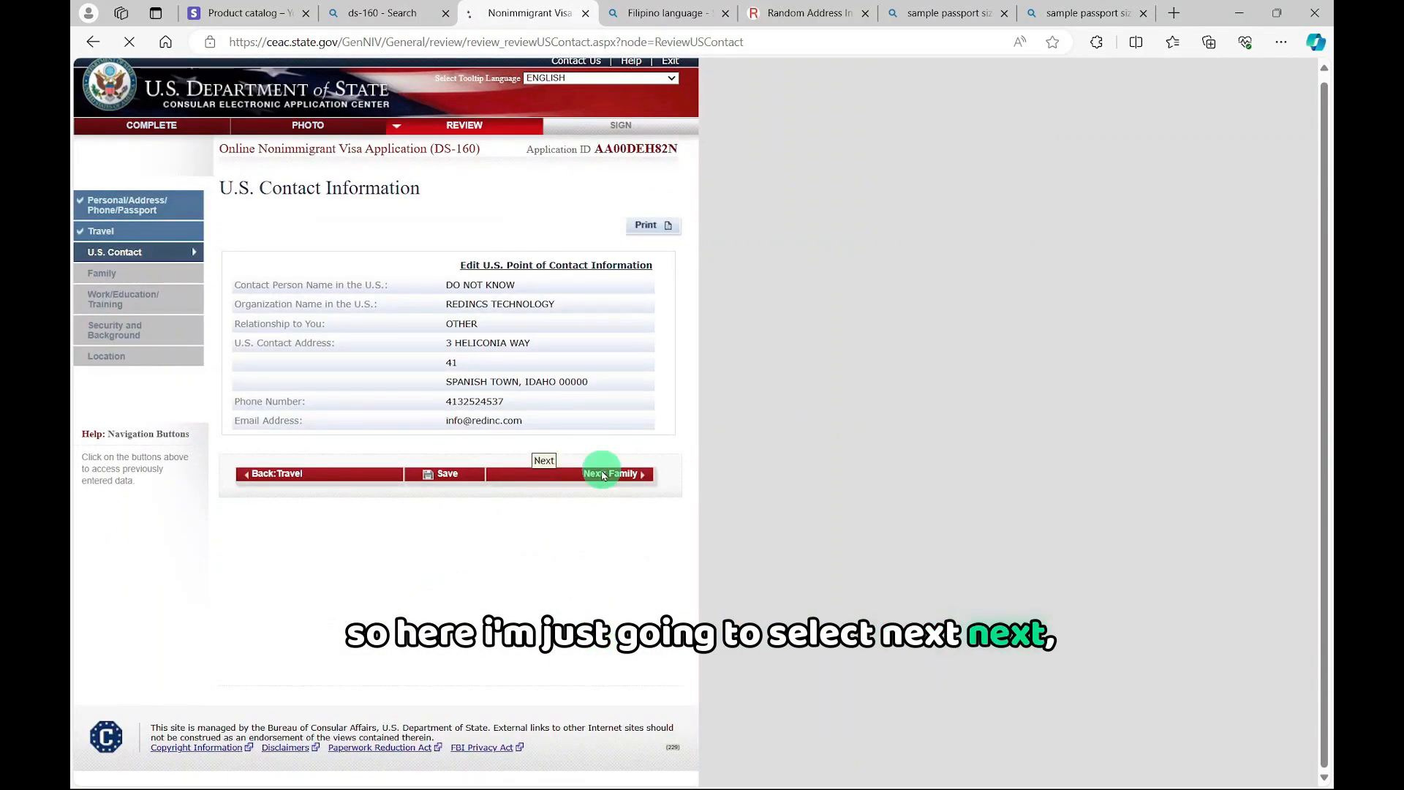
pyautogui.click(562, 651)
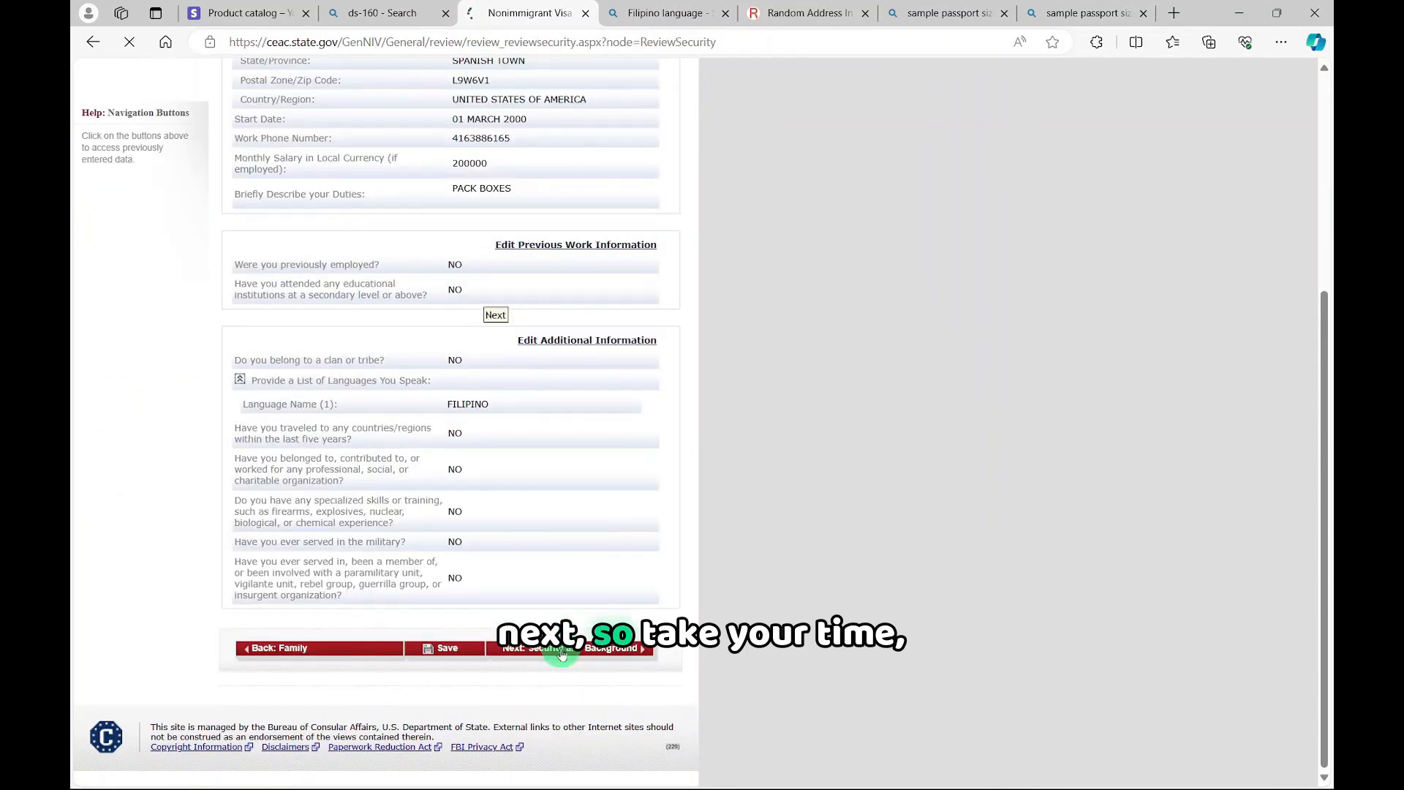
pyautogui.scroll(-8, 561, 599)
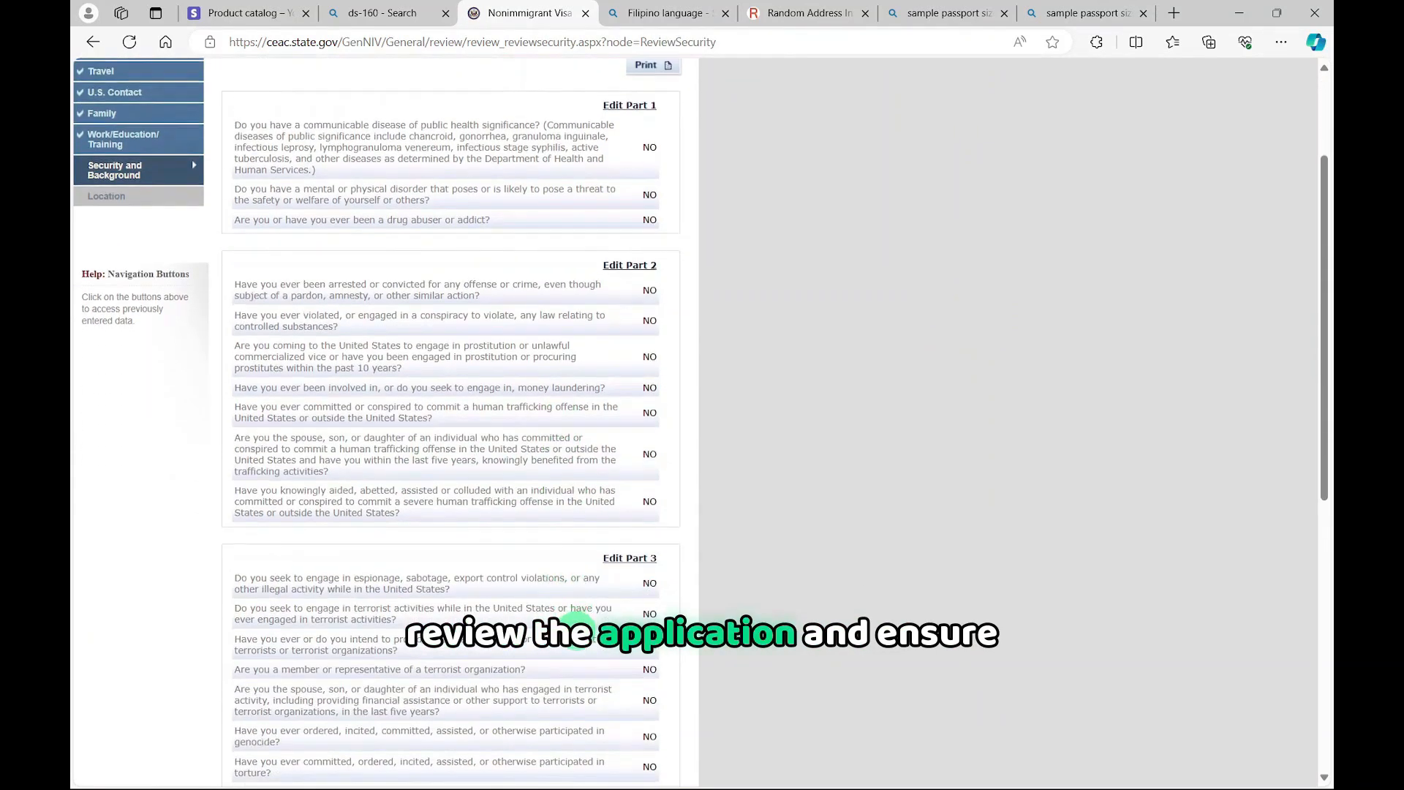
pyautogui.scroll(-3, 575, 619)
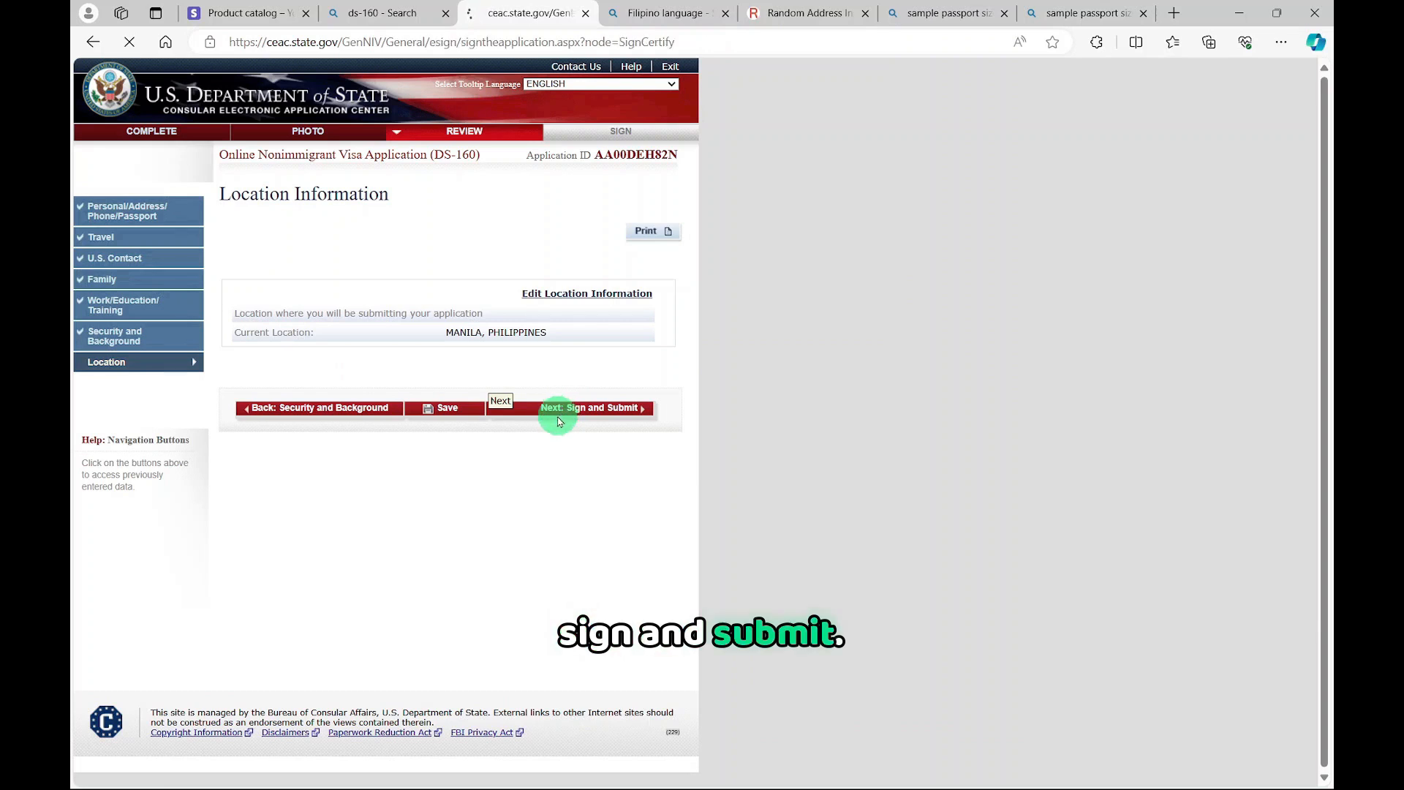
# Paste the passport number, enter the captcha code, and sign and submit the application
pyautogui.scroll(-15, 533, 420)
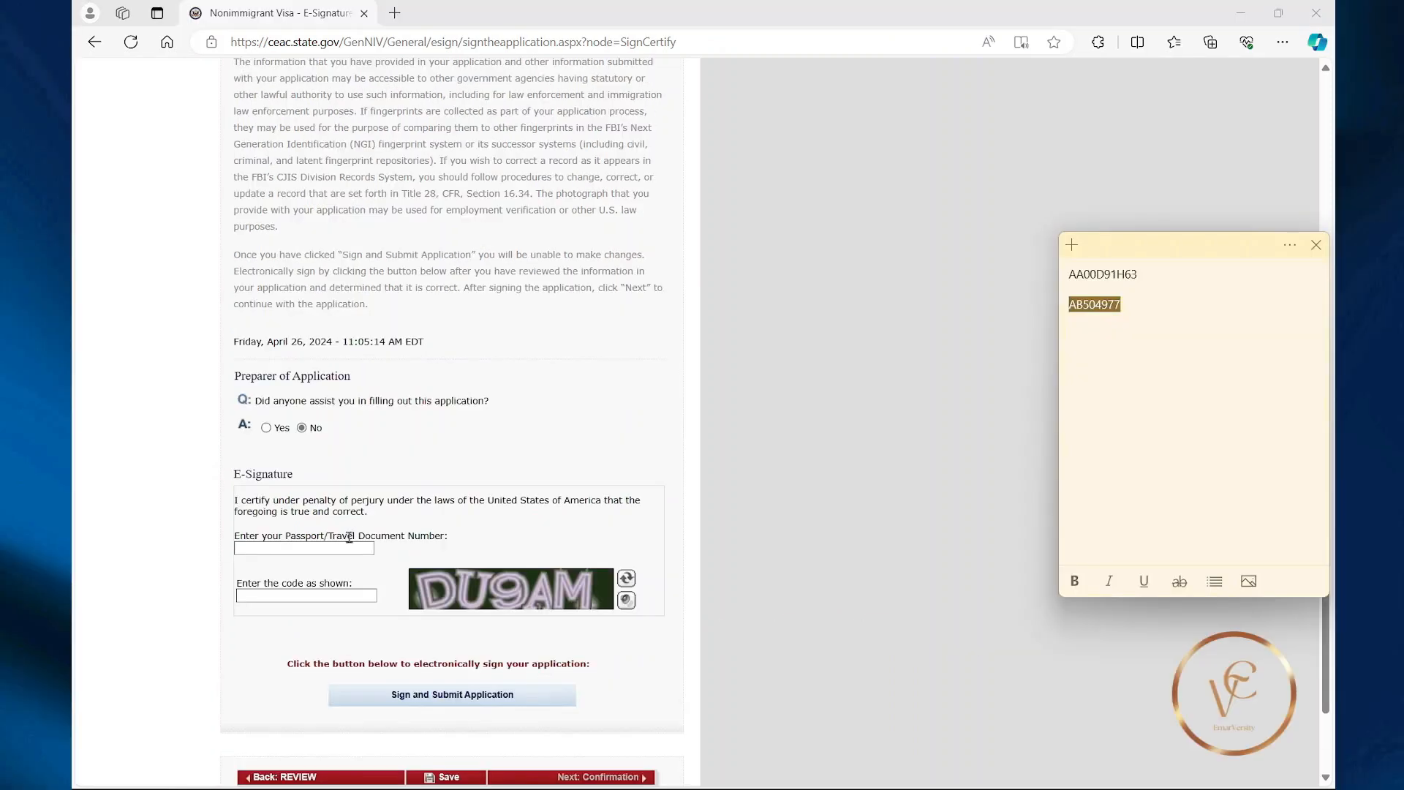
pyautogui.rightClick(278, 547)
pyautogui.click(365, 339)
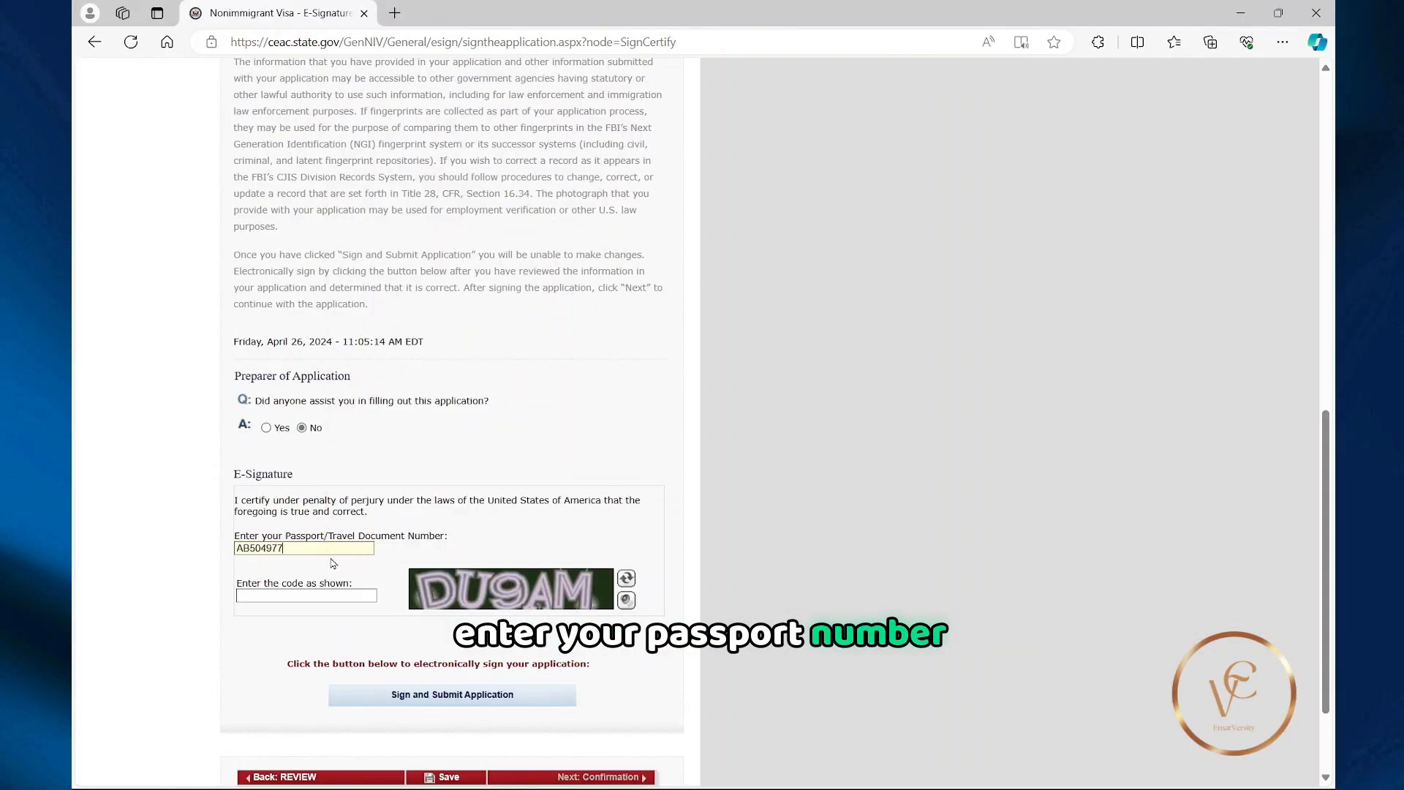
pyautogui.click(318, 594)
pyautogui.write('DU9AM')
pyautogui.click(422, 697)
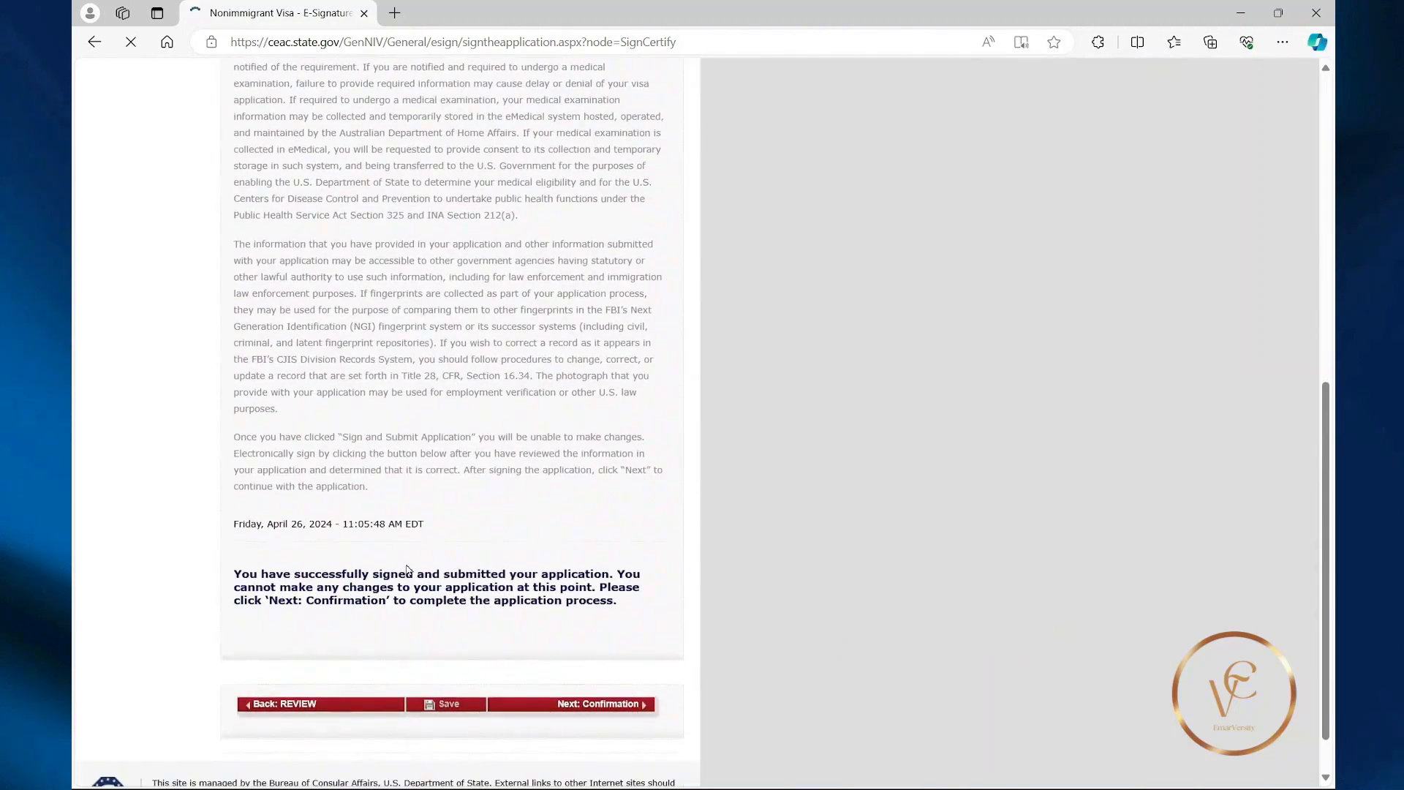
pyautogui.scroll(-1, 407, 570)
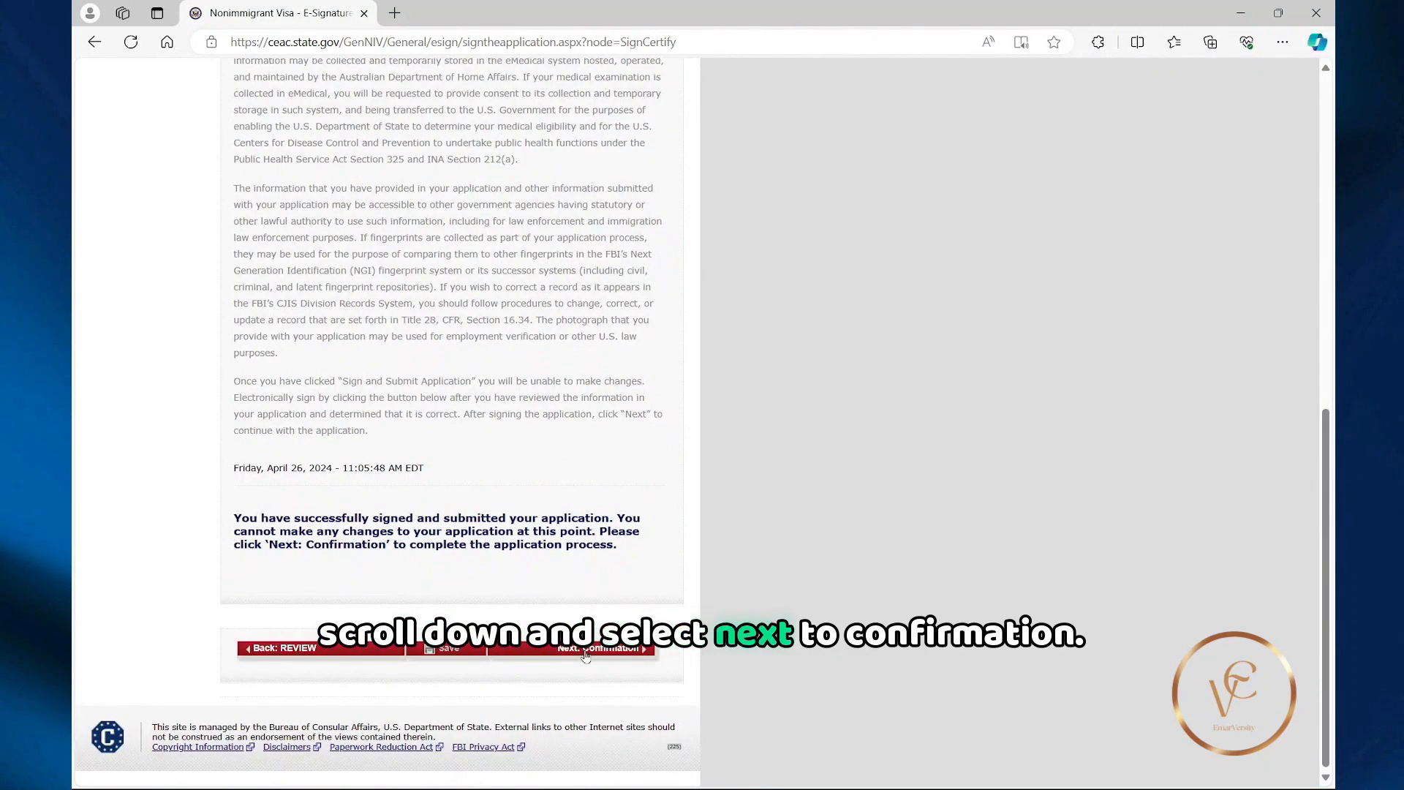